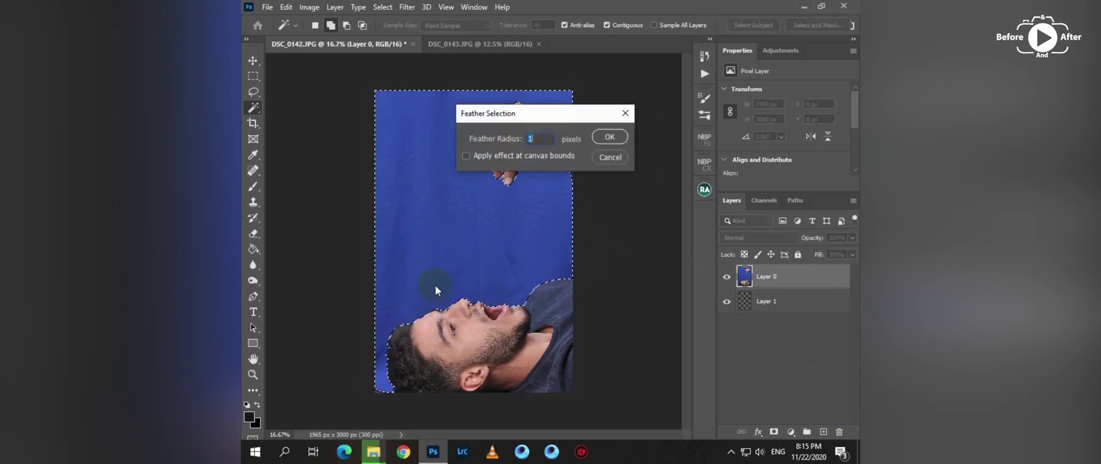
Refine the blue background selection where the beard meets the shirt, using the Lasso and a Pen path added to the selection.
{"action": "left_click_drag", "start_coordinate": [410, 280], "coordinate": [516, 95]}
{"action": "key", "text": "l"}
{"action": "left_click_drag", "start_coordinate": [297, 298], "coordinate": [304, 332]}
{"action": "left_click_drag", "start_coordinate": [648, 109], "coordinate": [481, 373]}
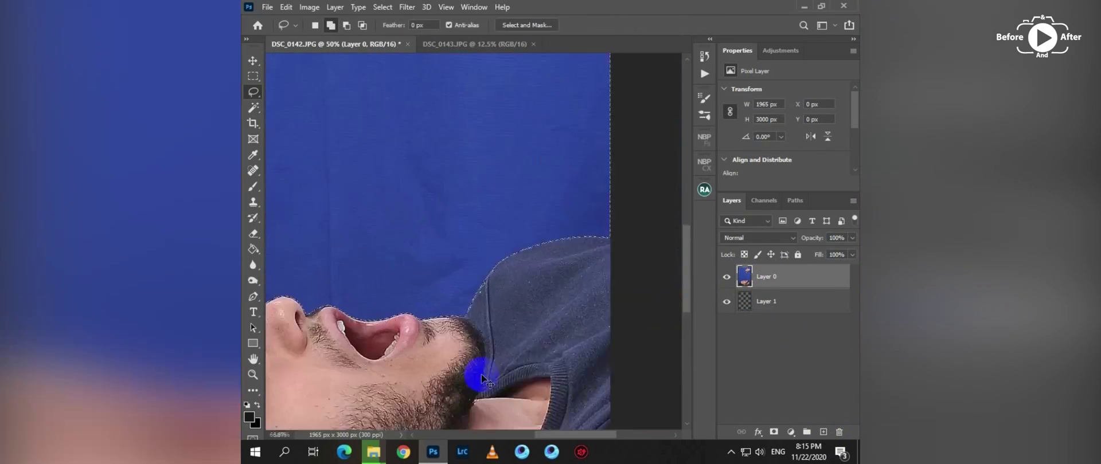
{"action": "key", "text": "ctrl+plus"}
{"action": "key", "text": "p"}
{"action": "left_click", "coordinate": [479, 326]}
{"action": "key", "text": "ctrl+shift+Return"}
Feather the selection by 1 pixel, delete the blue background from Layer 0 and deselect.
{"action": "key", "text": "ctrl+minus"}
{"action": "key", "text": "ctrl+minus"}
{"action": "key", "text": "ctrl+minus"}
{"action": "key", "text": "ctrl+minus"}
{"action": "key", "text": "shift+F6"}
{"action": "key", "text": "Return"}
{"action": "key", "text": "Delete"}
{"action": "key", "text": "ctrl+d"}
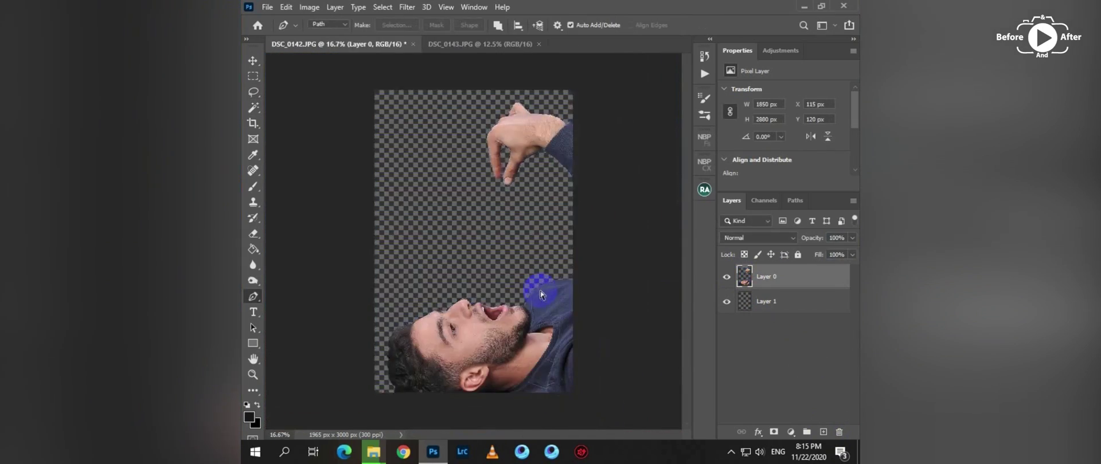
Load Layer 0's outline as a selection, feather it to refine the cut-out's edge, and deselect.
{"action": "key", "text": "ctrl+minus"}
{"action": "left_click", "coordinate": [745, 277], "text": "ctrl"}
{"action": "key", "text": "shift+F6"}
{"action": "key", "text": "Return"}
{"action": "key", "text": "ctrl+d"}
Fill Layer 1 with a very light grey reflected gradient drawn horizontally across the canvas.
{"action": "left_click", "coordinate": [791, 304]}
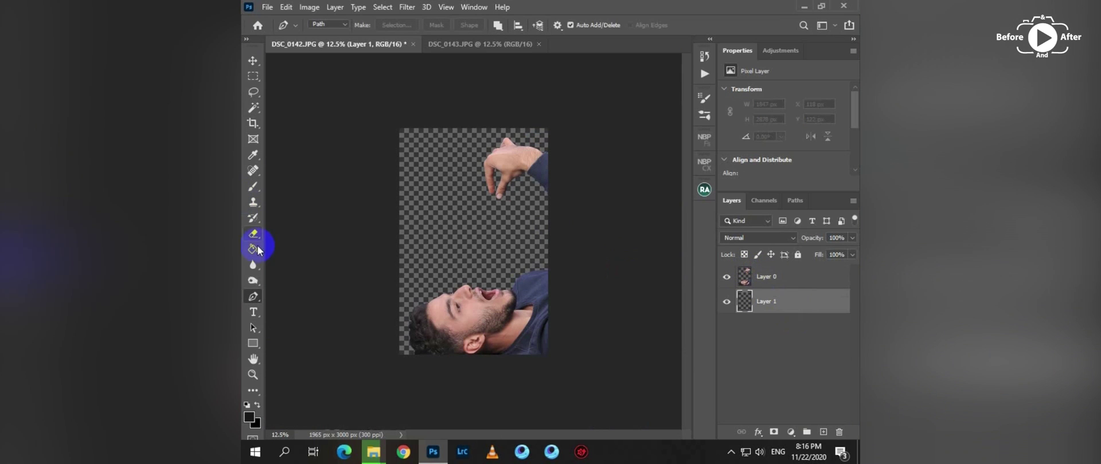
{"action": "left_click", "coordinate": [260, 250]}
{"action": "left_click", "coordinate": [293, 252]}
{"action": "left_click_drag", "start_coordinate": [596, 247], "coordinate": [325, 247]}
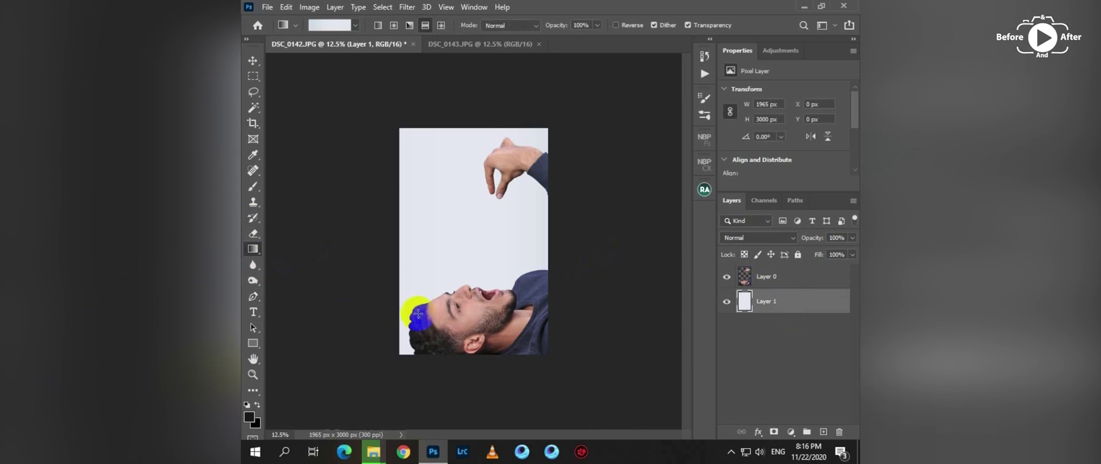
Add a Black & White adjustment layer above Layer 0.
{"action": "left_click", "coordinate": [790, 277]}
{"action": "left_click", "coordinate": [790, 431]}
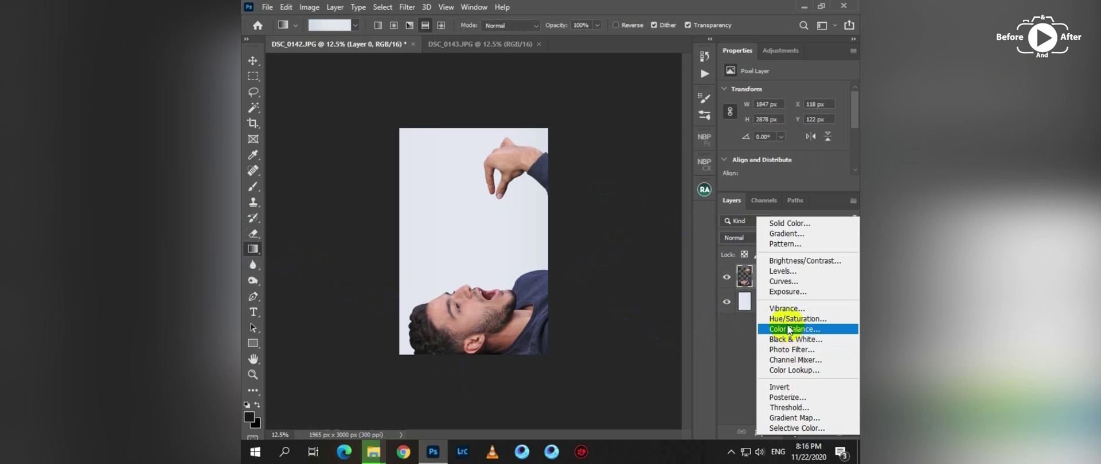
{"action": "left_click", "coordinate": [800, 342]}
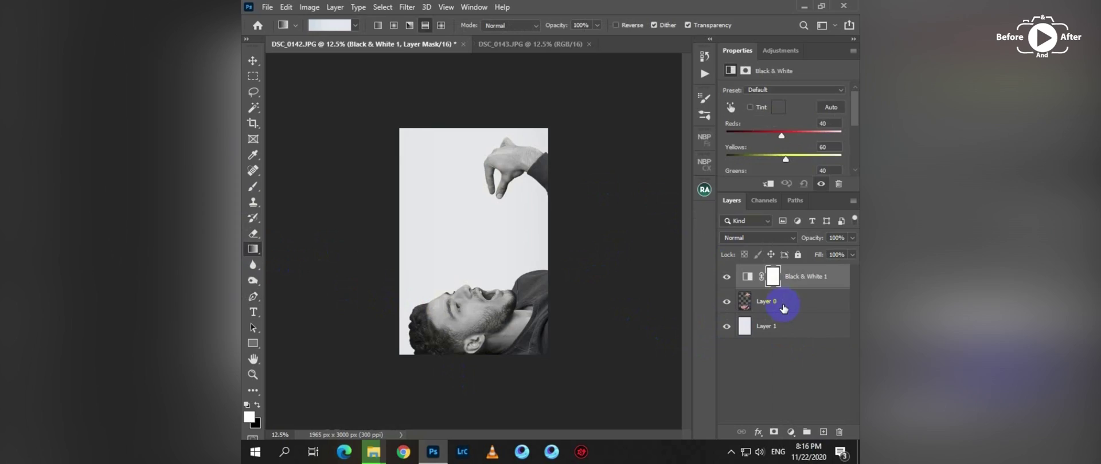
Bring the cut-out man with raised arms from DSC_0143.JPG into DSC_0142.JPG, directly above Layer 0.
{"action": "left_click", "coordinate": [782, 305]}
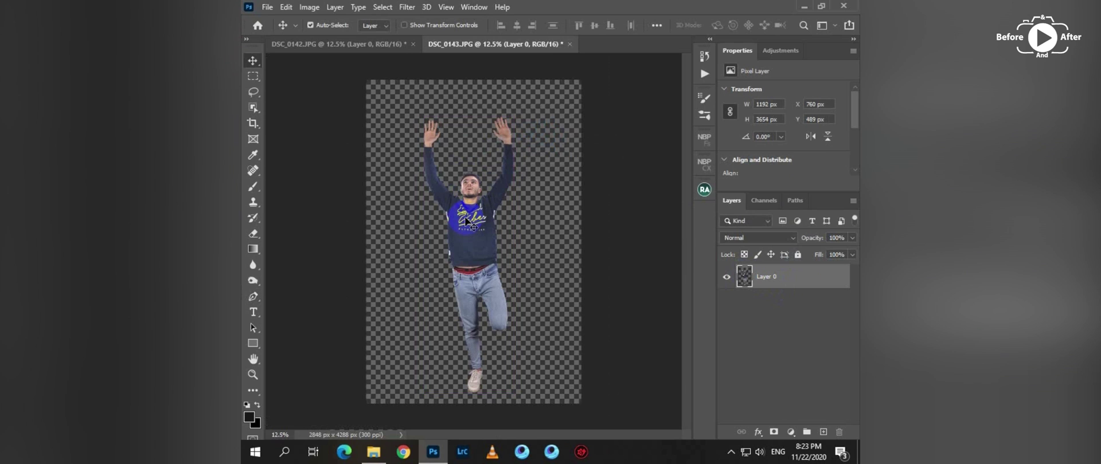
{"action": "left_click_drag", "start_coordinate": [467, 205], "coordinate": [372, 49]}
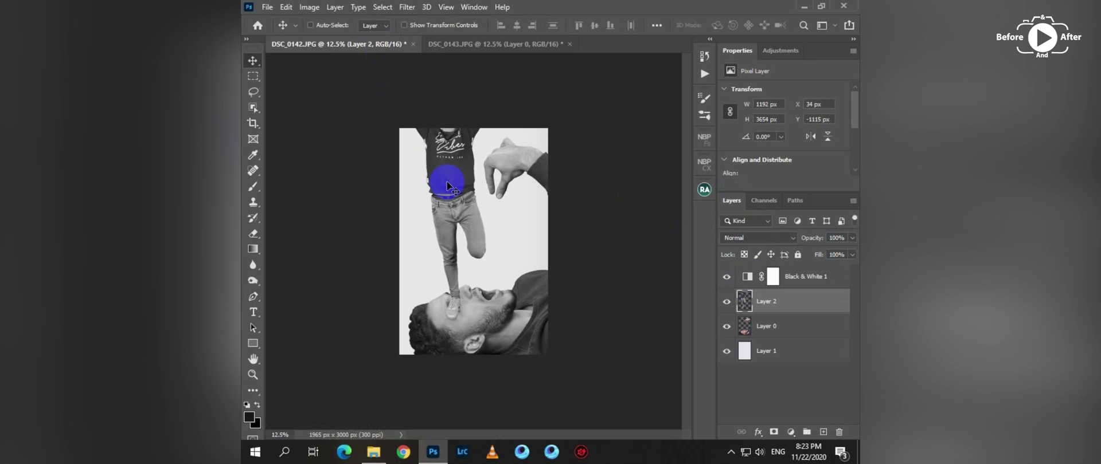
{"action": "left_click_drag", "start_coordinate": [450, 177], "coordinate": [480, 125]}
Scale the raised-arms figure to about 75% and flip it vertically.
{"action": "key", "text": "ctrl+t"}
{"action": "left_click_drag", "start_coordinate": [503, 56], "coordinate": [481, 125]}
{"action": "right_click", "coordinate": [456, 201]}
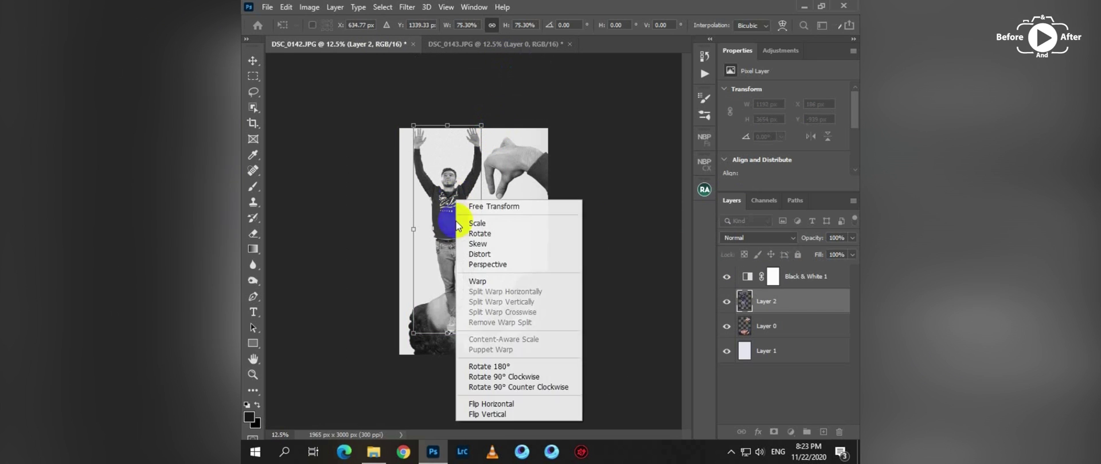
{"action": "left_click", "coordinate": [495, 414]}
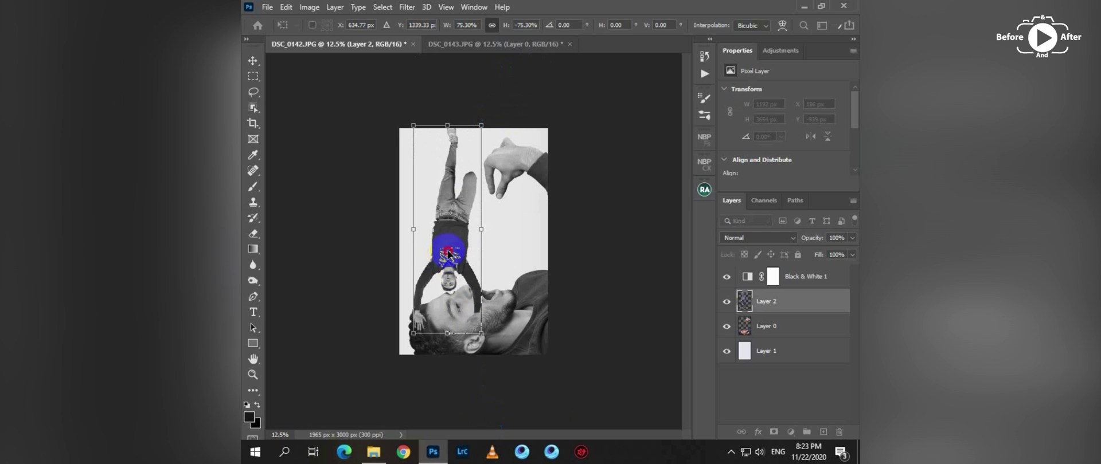
Reduce the upside-down figure to about 42% and place it between the pinching fingers and the open mouth.
{"action": "left_click_drag", "start_coordinate": [445, 255], "coordinate": [477, 240]}
{"action": "left_click_drag", "start_coordinate": [515, 112], "coordinate": [471, 220]}
{"action": "left_click_drag", "start_coordinate": [450, 264], "coordinate": [480, 235]}
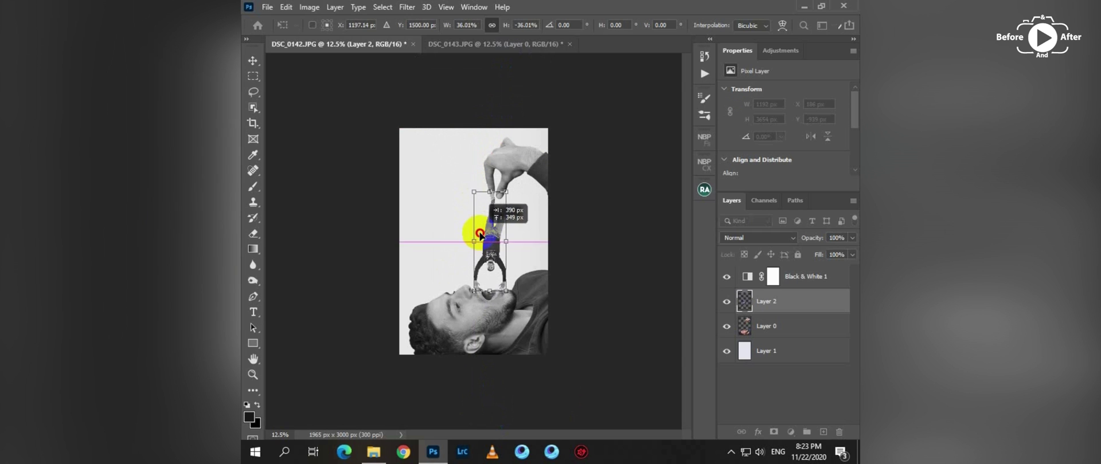
{"action": "left_click_drag", "start_coordinate": [509, 189], "coordinate": [511, 171]}
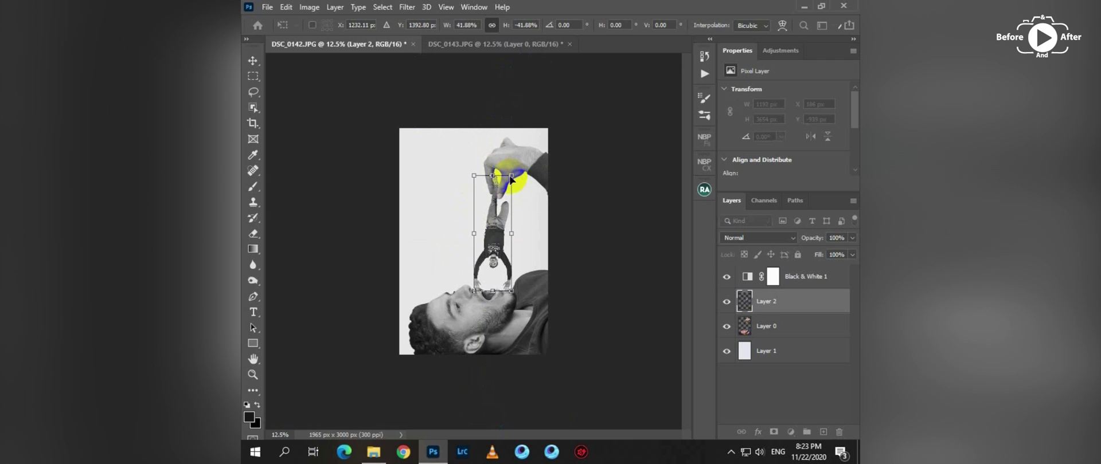
{"action": "left_click_drag", "start_coordinate": [496, 260], "coordinate": [498, 259]}
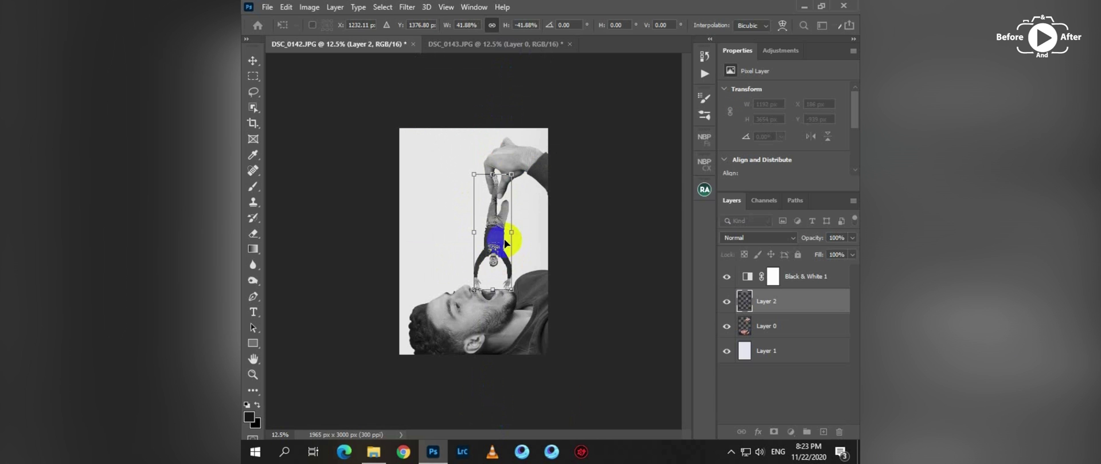
{"action": "key", "text": "Return"}
Select the small figure's arm on the chin side with the Lasso.
{"action": "key", "text": "ctrl+plus"}
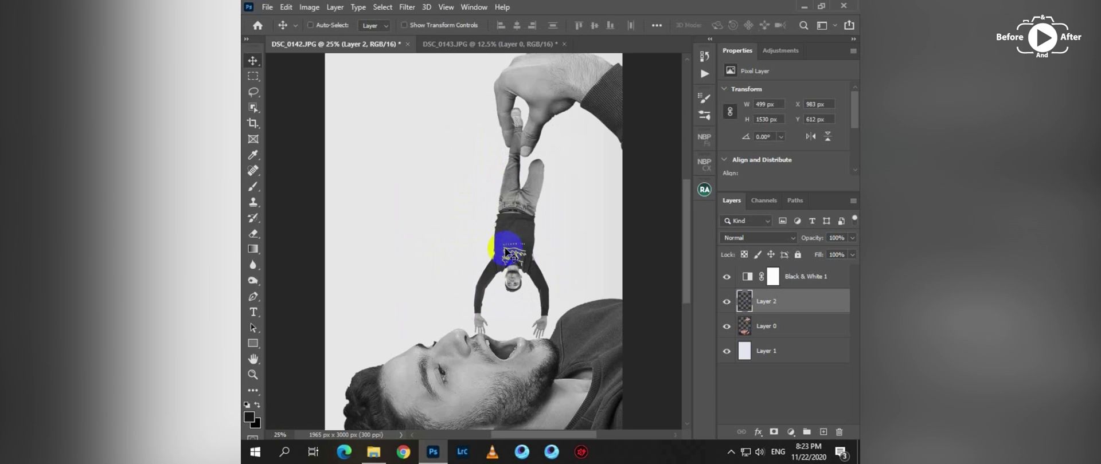
{"action": "left_click_drag", "start_coordinate": [493, 281], "coordinate": [477, 229]}
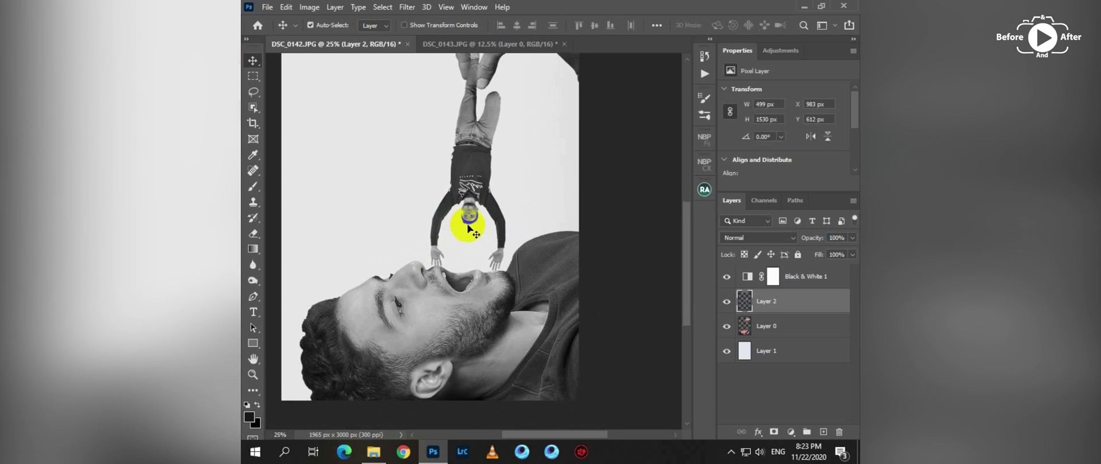
{"action": "key", "text": "ctrl+plus"}
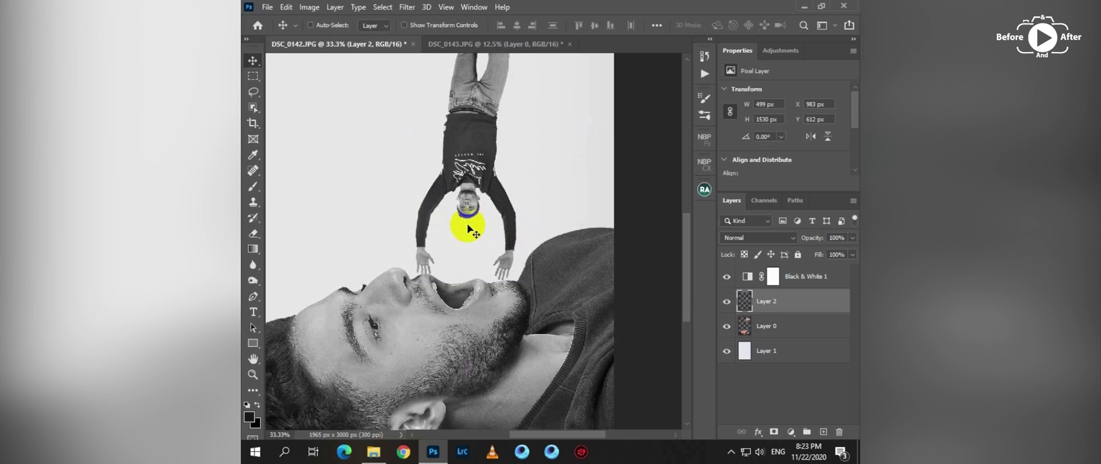
{"action": "key", "text": "l"}
{"action": "mouse_move", "coordinate": [524, 180]}
{"action": "left_mouse_down"}
{"action": "mouse_move", "coordinate": [489, 212]}
{"action": "mouse_move", "coordinate": [470, 279]}
{"action": "mouse_move", "coordinate": [511, 306]}
{"action": "mouse_move", "coordinate": [542, 207]}
{"action": "left_mouse_up"}
Puppet Warp the selected arm with pins along the sleeve and hand, bending the hand inward onto the edge of the mouth.
{"action": "left_click", "coordinate": [310, 7]}
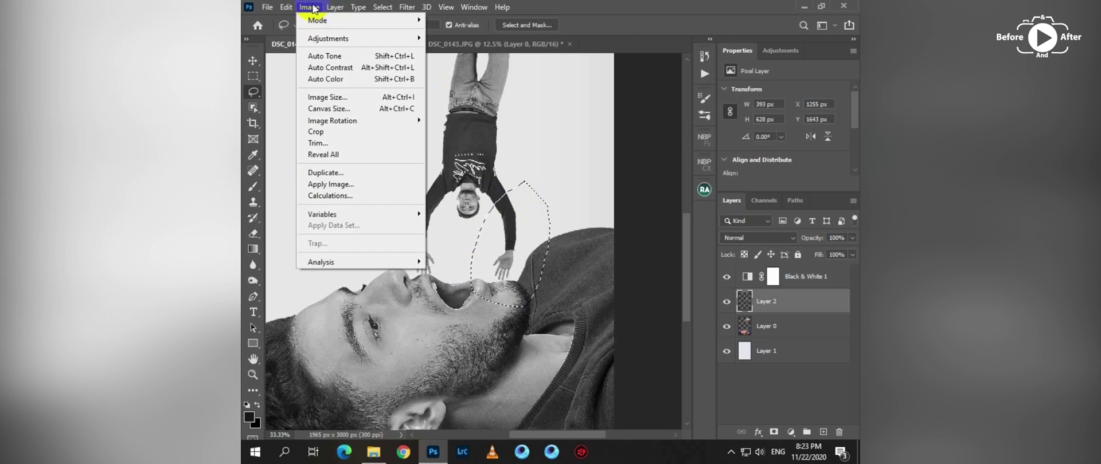
{"action": "mouse_move", "coordinate": [290, 6]}
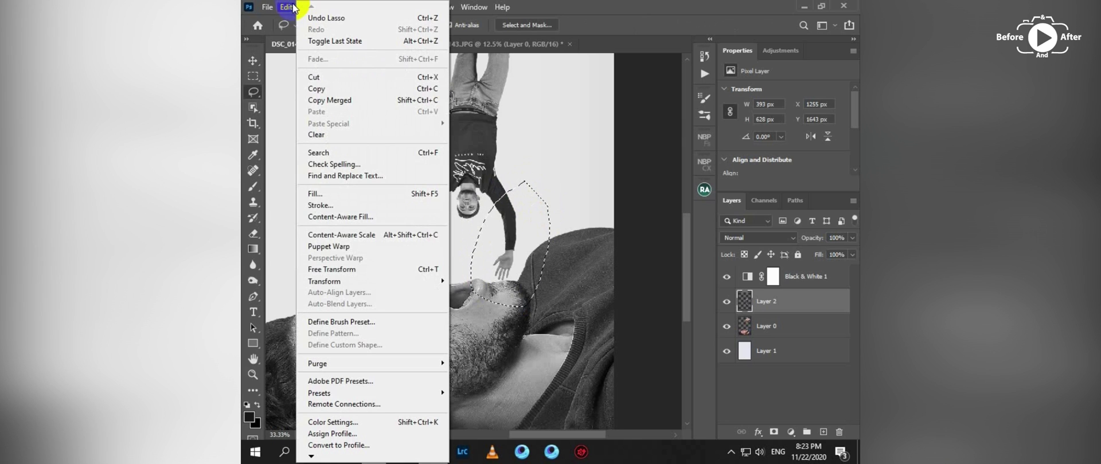
{"action": "left_click", "coordinate": [394, 246]}
{"action": "left_click", "coordinate": [498, 276]}
{"action": "left_click", "coordinate": [500, 277]}
{"action": "left_click", "coordinate": [497, 254]}
{"action": "left_click", "coordinate": [500, 231]}
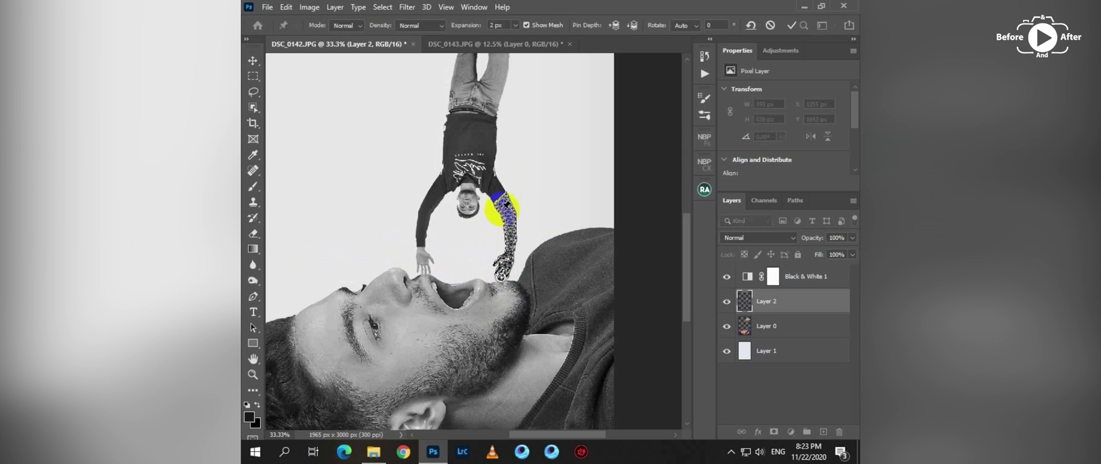
{"action": "left_click_drag", "start_coordinate": [501, 276], "coordinate": [483, 284]}
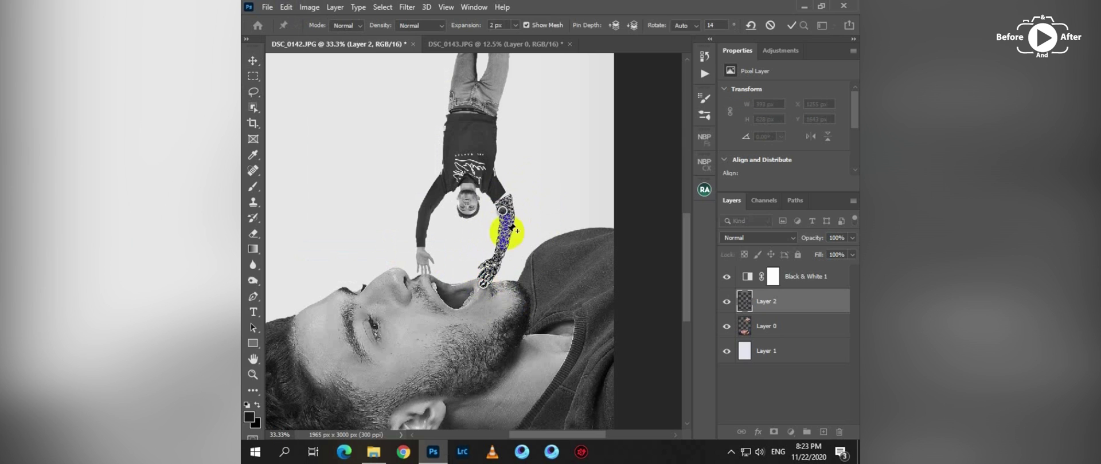
{"action": "left_click", "coordinate": [508, 202]}
{"action": "left_click_drag", "start_coordinate": [509, 202], "coordinate": [505, 203]}
{"action": "key", "text": "Return"}
{"action": "key", "text": "l"}
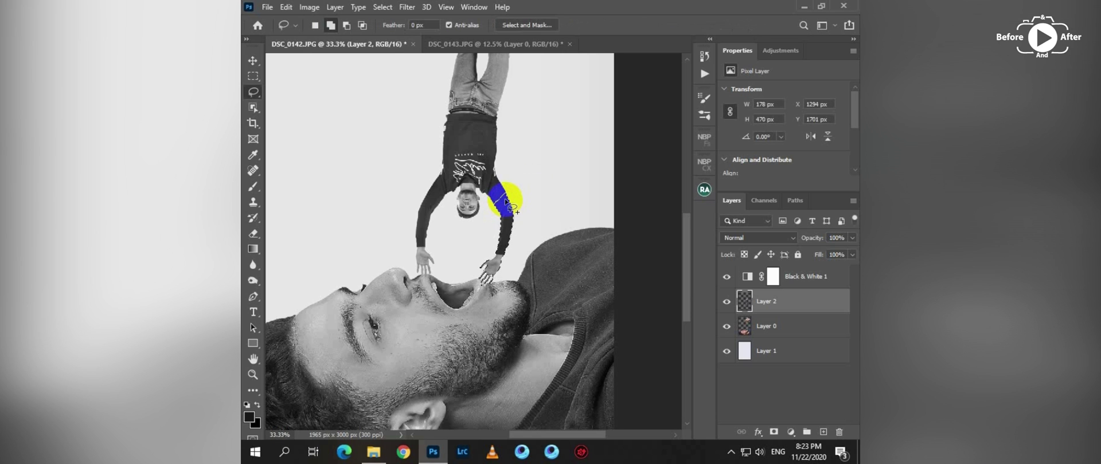
Set the Clone Stamp brush to 40 px for retouching the warped sleeve.
{"action": "key", "text": "ctrl+plus"}
{"action": "key", "text": "ctrl+plus"}
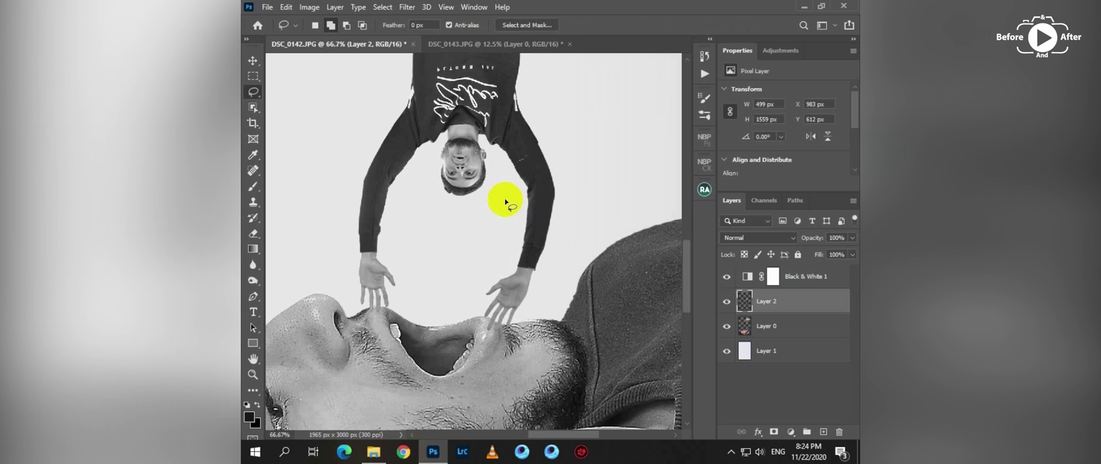
{"action": "left_click_drag", "start_coordinate": [557, 213], "coordinate": [536, 212]}
{"action": "left_click_drag", "start_coordinate": [530, 257], "coordinate": [504, 303]}
{"action": "key", "text": "ctrl+plus"}
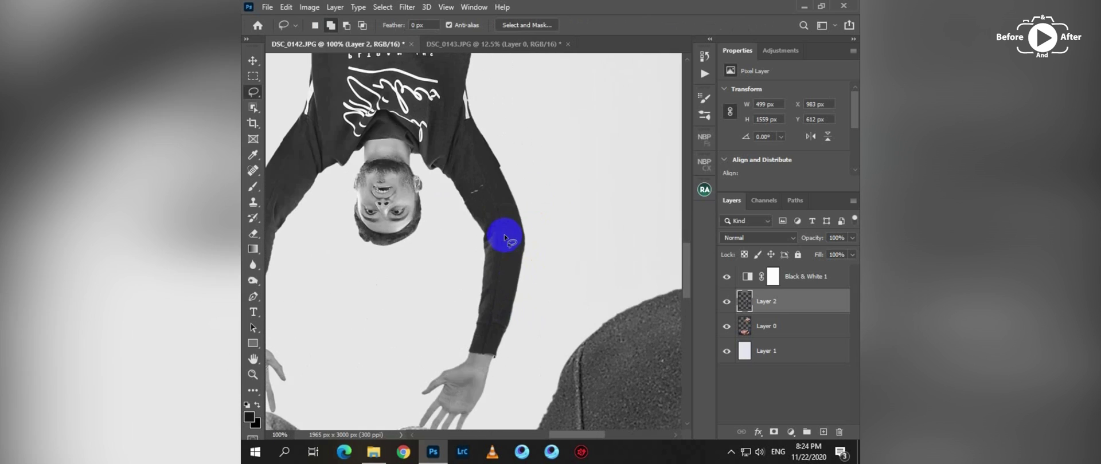
{"action": "key", "text": "s"}
{"action": "key", "text": "ctrl+plus"}
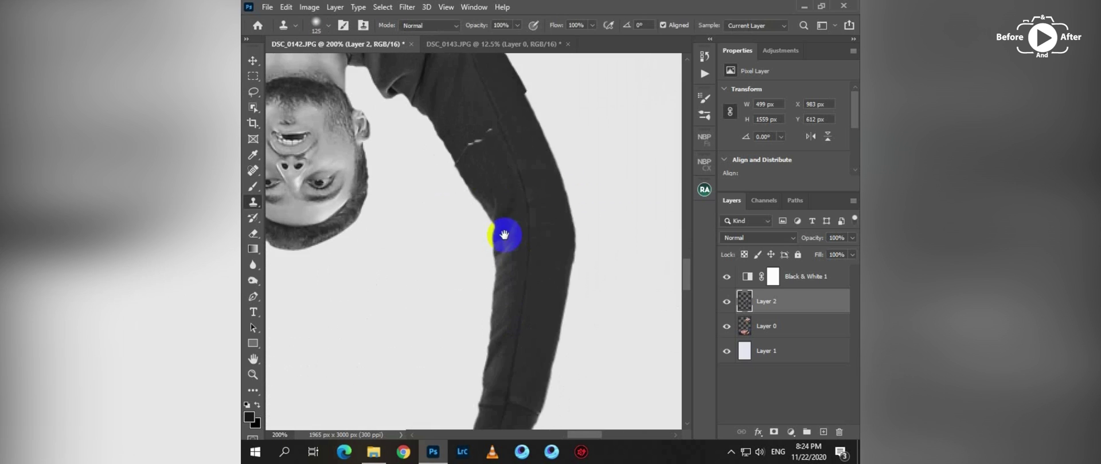
{"action": "left_click_drag", "start_coordinate": [489, 199], "coordinate": [497, 276]}
{"action": "key", "text": "bracketleft"}
{"action": "key", "text": "bracketleft"}
{"action": "key", "text": "bracketleft"}
{"action": "key", "text": "bracketleft"}
{"action": "key", "text": "bracketleft"}
{"action": "key", "text": "bracketleft"}
{"action": "key", "text": "bracketleft"}
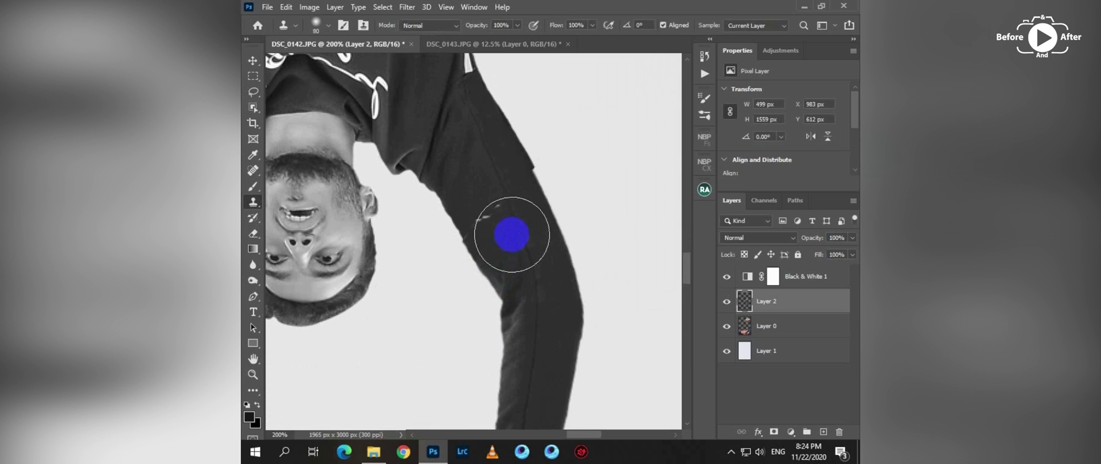
Draw a Pen path around the broken seam on the warped upper sleeve and convert it to a selection.
{"action": "key", "text": "p"}
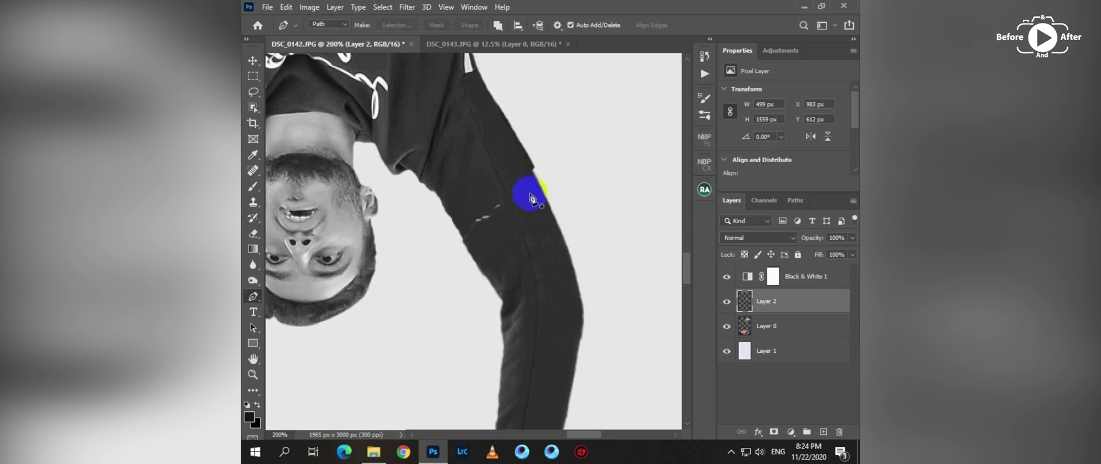
{"action": "left_click_drag", "start_coordinate": [538, 190], "coordinate": [533, 171]}
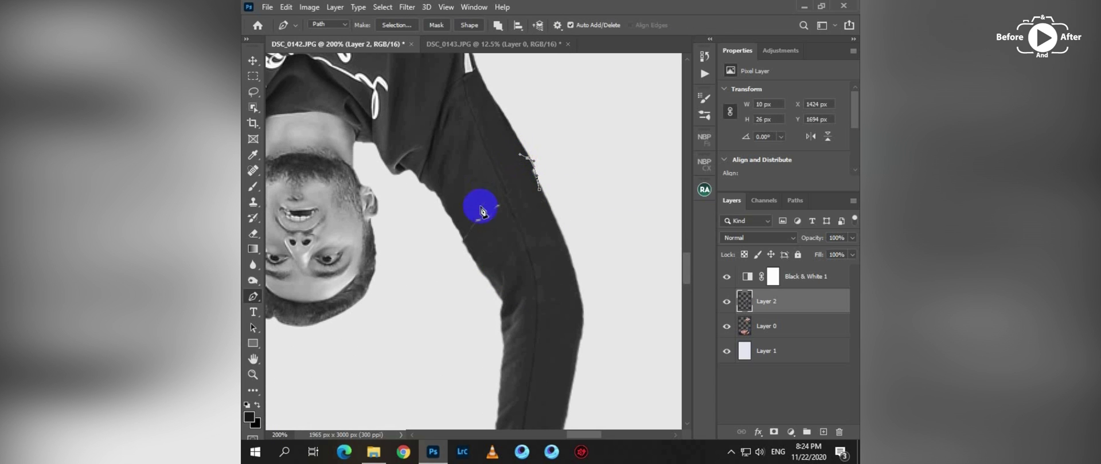
{"action": "left_click", "coordinate": [463, 245]}
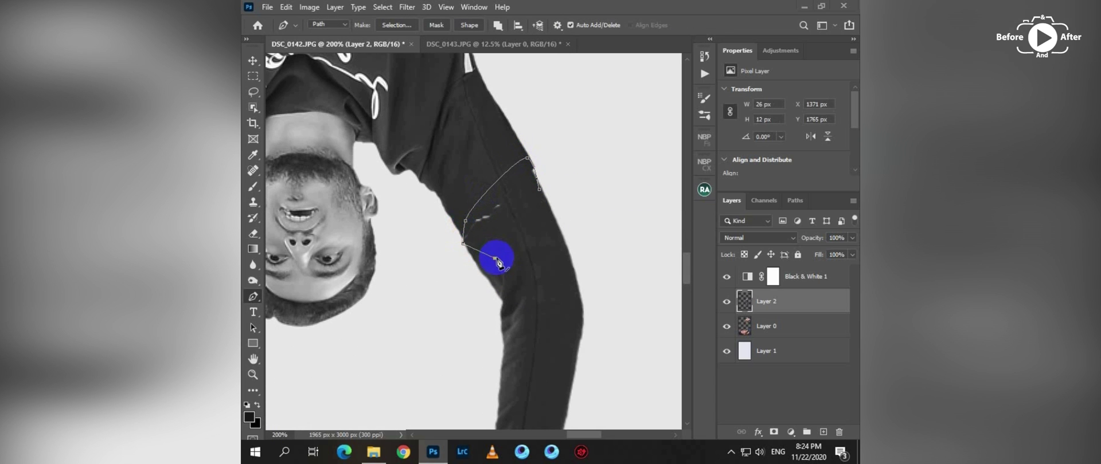
{"action": "key", "text": "super"}
{"action": "left_click", "coordinate": [617, 6]}
{"action": "left_click", "coordinate": [560, 251]}
{"action": "key", "text": "ctrl+Return"}
{"action": "key", "text": "ctrl+Return"}
Clone dark sleeve fabric over the white seam marks inside the selection with a 15 px brush, and deselect.
{"action": "key", "text": "s"}
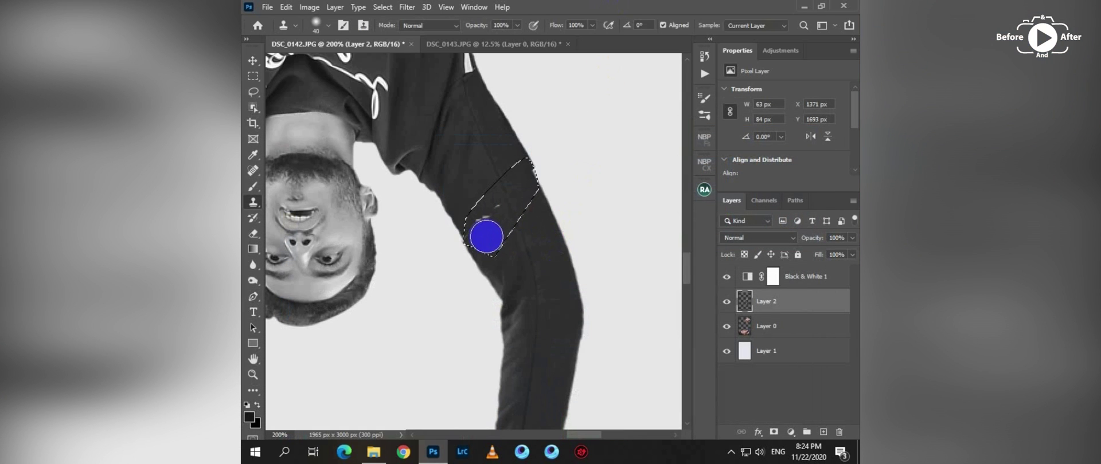
{"action": "left_click", "coordinate": [482, 237], "text": "alt"}
{"action": "left_click", "coordinate": [466, 236]}
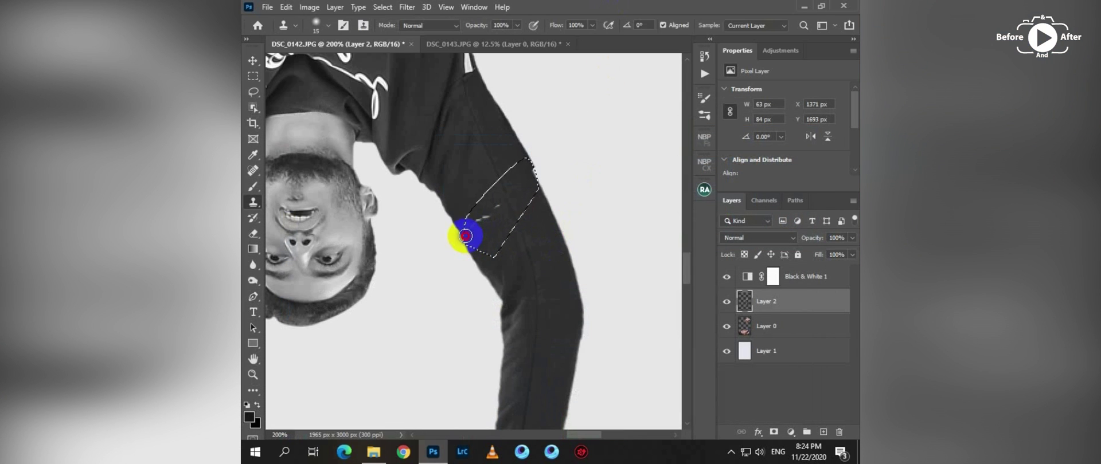
{"action": "mouse_move", "coordinate": [479, 238]}
{"action": "left_mouse_down"}
{"action": "mouse_move", "coordinate": [494, 214]}
{"action": "mouse_move", "coordinate": [489, 234]}
{"action": "mouse_move", "coordinate": [506, 201]}
{"action": "mouse_move", "coordinate": [491, 237]}
{"action": "mouse_move", "coordinate": [529, 172]}
{"action": "mouse_move", "coordinate": [530, 232]}
{"action": "left_mouse_up"}
{"action": "key", "text": "ctrl+d"}
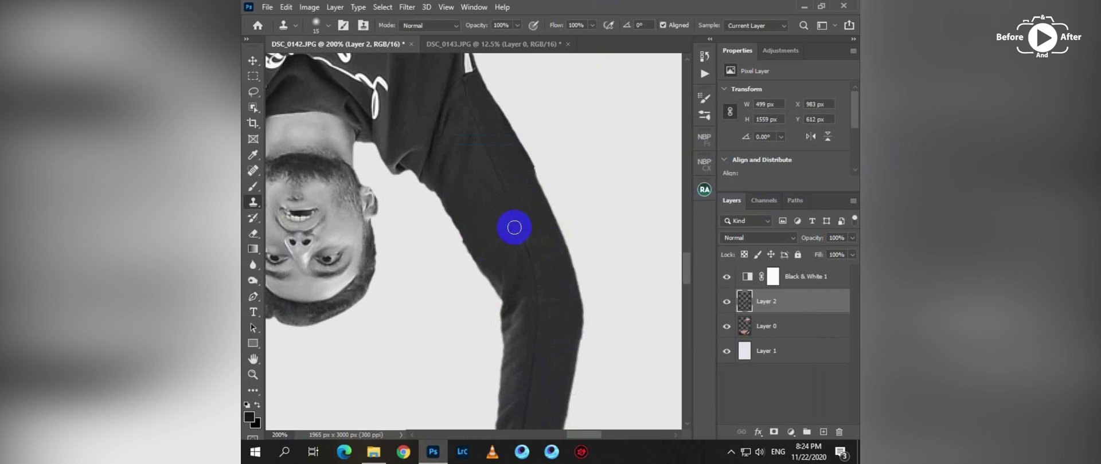
Lasso the palm and fingers of the bent arm's hand above the chin.
{"action": "left_click_drag", "start_coordinate": [512, 322], "coordinate": [535, 146]}
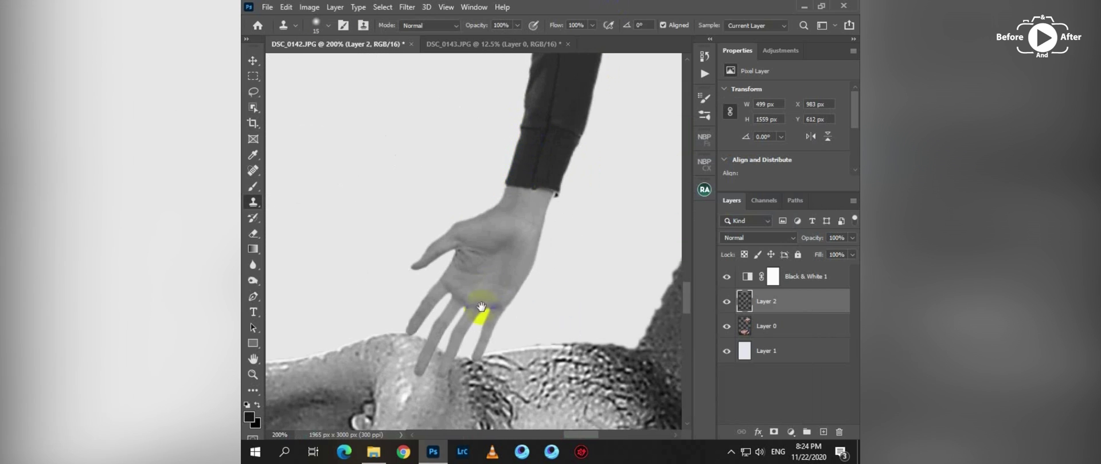
{"action": "left_click_drag", "start_coordinate": [488, 304], "coordinate": [496, 226]}
{"action": "key", "text": "l"}
{"action": "mouse_move", "coordinate": [543, 254]}
{"action": "left_mouse_down"}
{"action": "mouse_move", "coordinate": [388, 170]}
{"action": "mouse_move", "coordinate": [342, 282]}
{"action": "left_mouse_up"}
{"action": "mouse_move", "coordinate": [608, 247]}
{"action": "left_mouse_down"}
{"action": "mouse_move", "coordinate": [430, 128]}
{"action": "mouse_move", "coordinate": [498, 350]}
{"action": "mouse_move", "coordinate": [583, 327]}
{"action": "mouse_move", "coordinate": [573, 326]}
{"action": "left_mouse_up"}
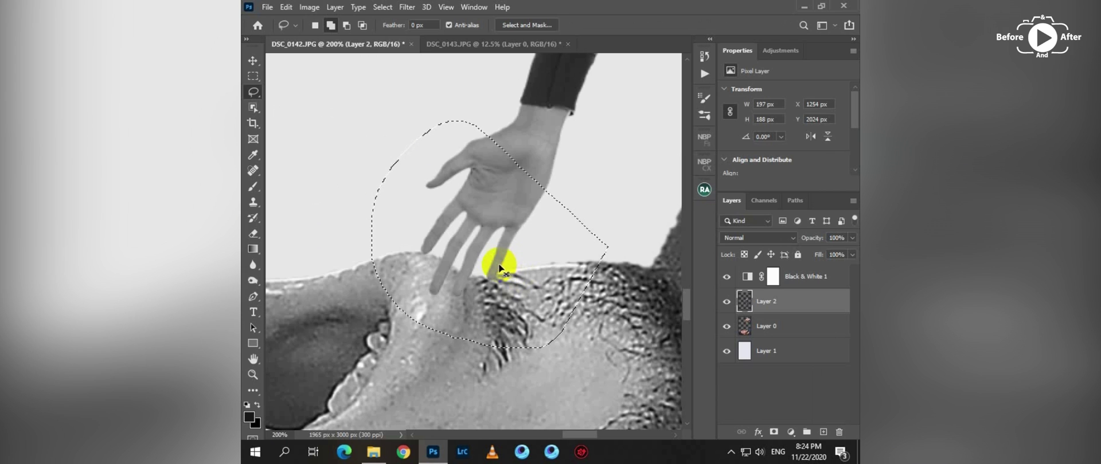
{"action": "key", "text": "ctrl+t"}
{"action": "right_click", "coordinate": [463, 236]}
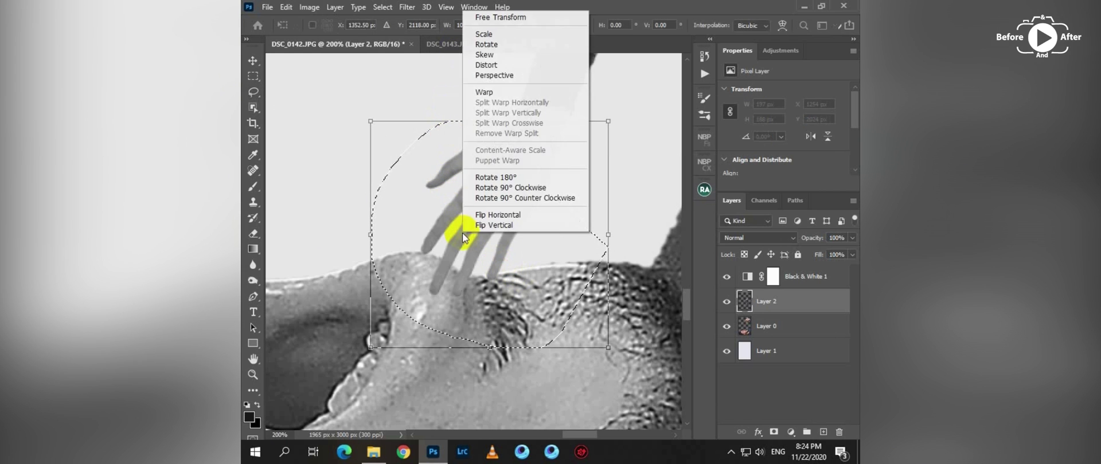
{"action": "left_click", "coordinate": [490, 56]}
{"action": "left_click_drag", "start_coordinate": [437, 286], "coordinate": [444, 278]}
{"action": "left_click_drag", "start_coordinate": [377, 114], "coordinate": [384, 114]}
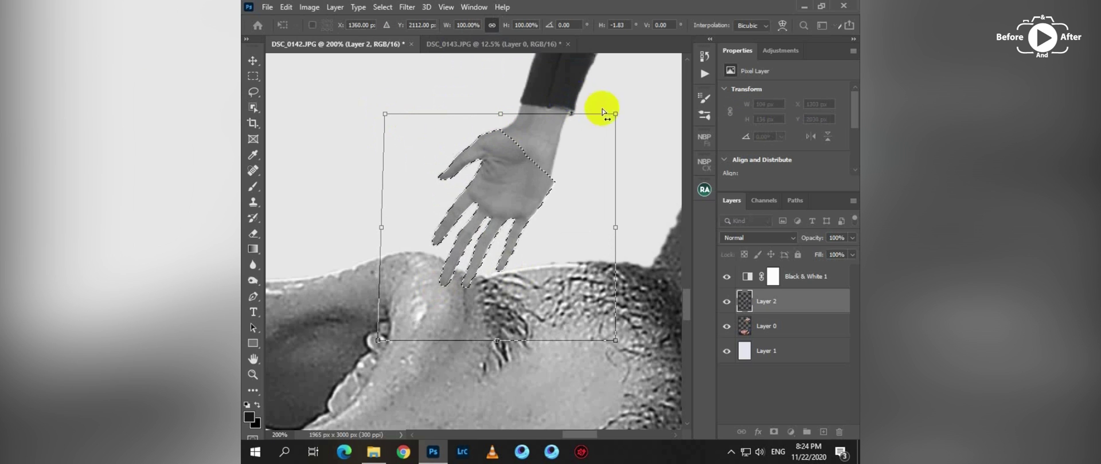
{"action": "left_click_drag", "start_coordinate": [615, 115], "coordinate": [609, 114]}
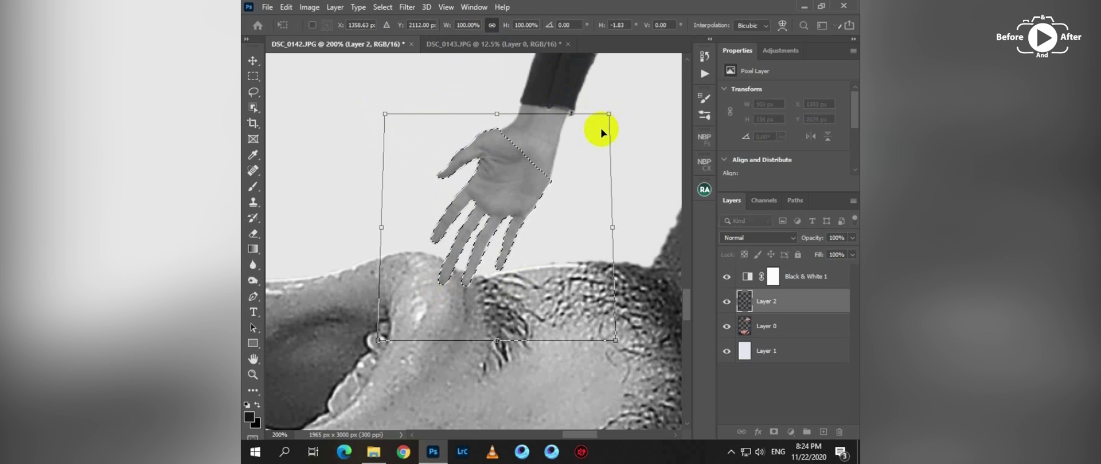
{"action": "key", "text": "Return"}
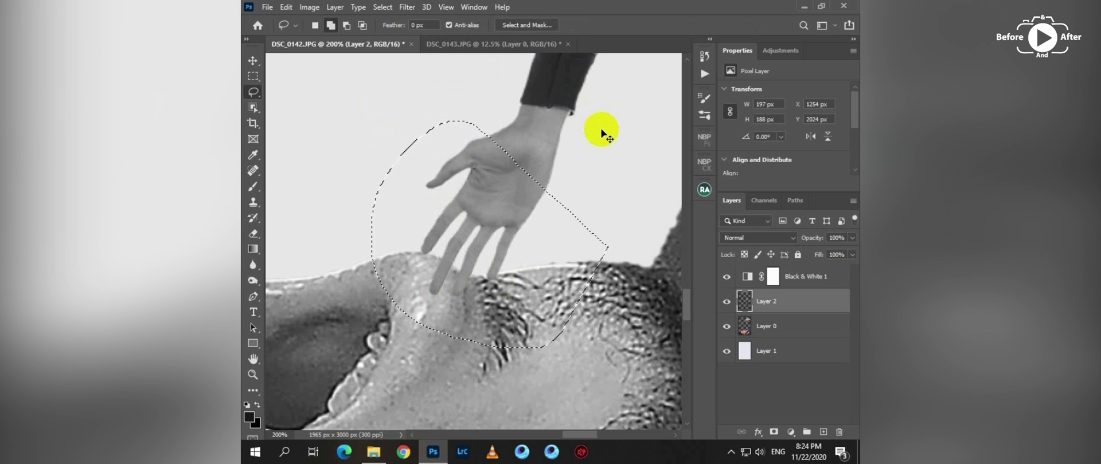
{"action": "key", "text": "ctrl+d"}
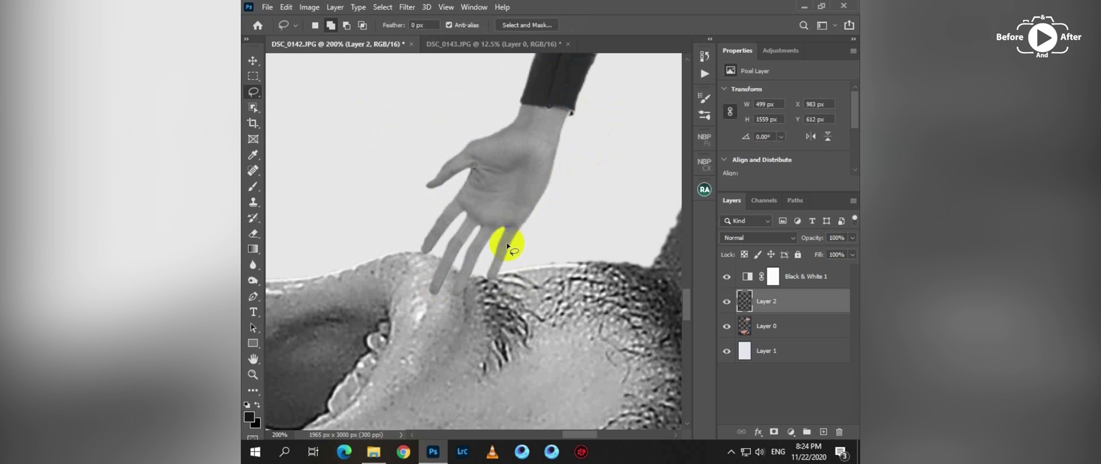
{"action": "mouse_move", "coordinate": [541, 241]}
{"action": "left_mouse_down"}
{"action": "mouse_move", "coordinate": [459, 145]}
{"action": "mouse_move", "coordinate": [377, 269]}
{"action": "mouse_move", "coordinate": [525, 356]}
{"action": "mouse_move", "coordinate": [581, 231]}
{"action": "left_mouse_up"}
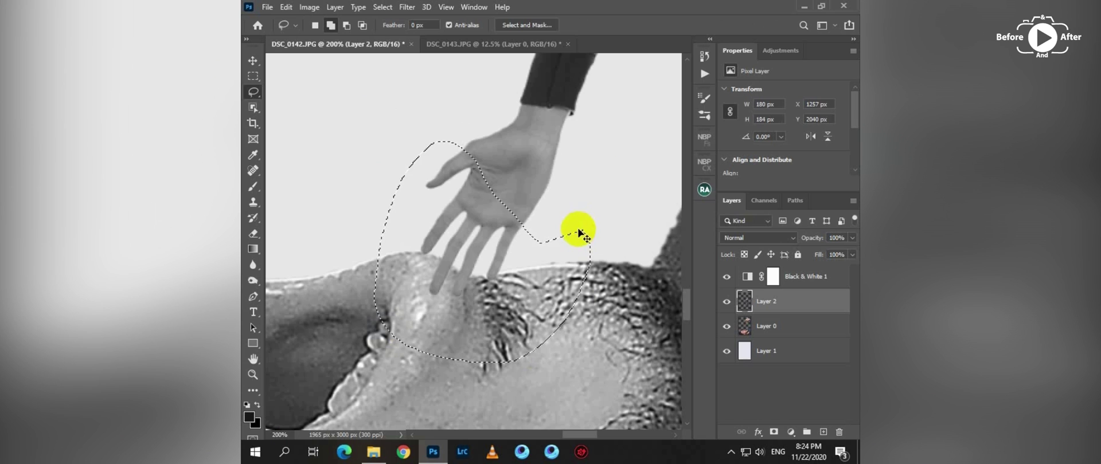
{"action": "key", "text": "ctrl+t"}
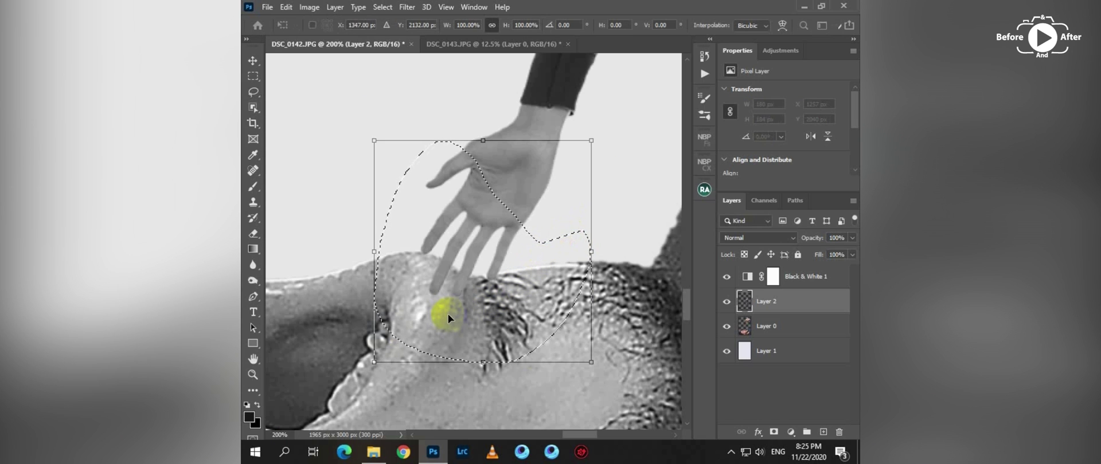
{"action": "left_click_drag", "start_coordinate": [373, 360], "coordinate": [383, 327]}
{"action": "left_click_drag", "start_coordinate": [477, 243], "coordinate": [476, 230]}
{"action": "key", "text": "Escape"}
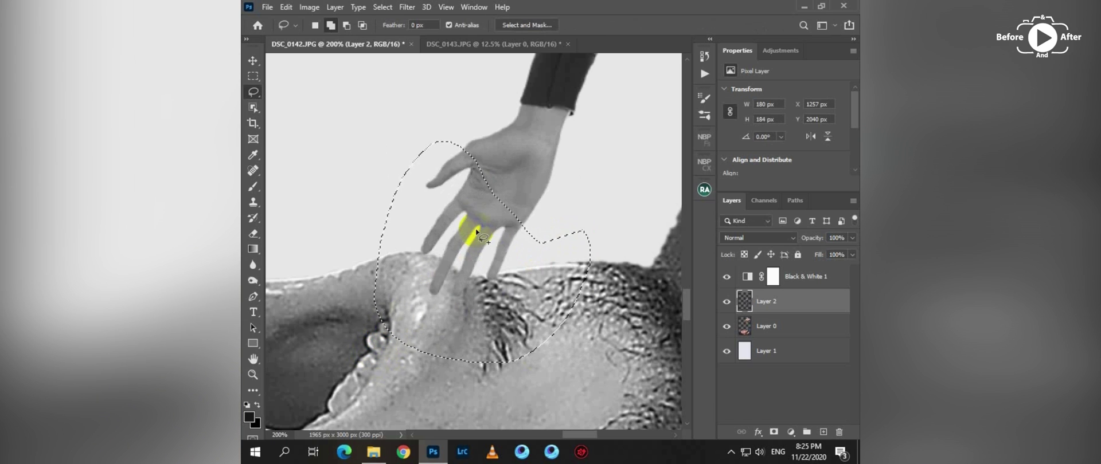
{"action": "key", "text": "ctrl+d"}
Step back through the history to the Free Transform state, discarding the arm warping and retouching on the tiny figure.
{"action": "scroll", "coordinate": [476, 232], "scroll_direction": "down", "scroll_amount": 3}
{"action": "scroll", "coordinate": [477, 232], "scroll_direction": "down", "scroll_amount": 1}
{"action": "key", "text": "ctrl+shift+d"}
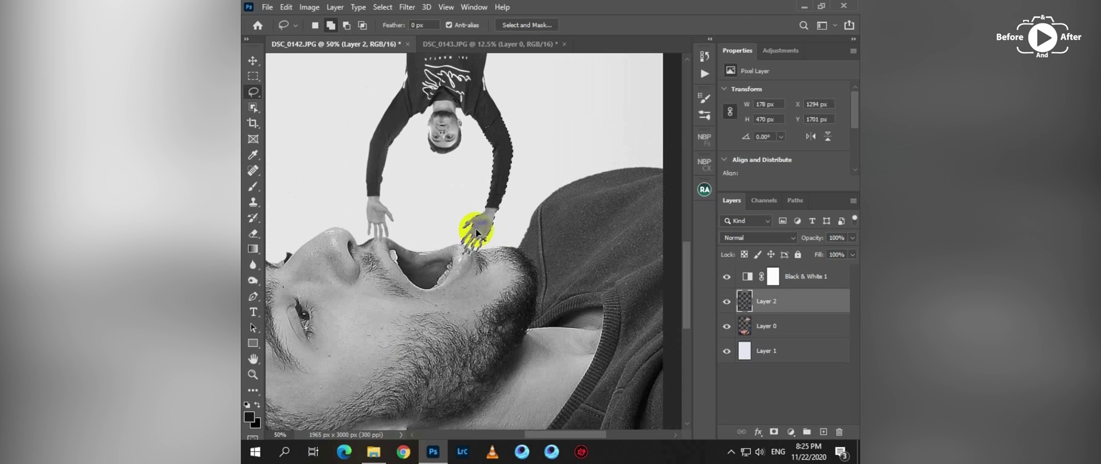
{"action": "key", "text": "ctrl+z"}
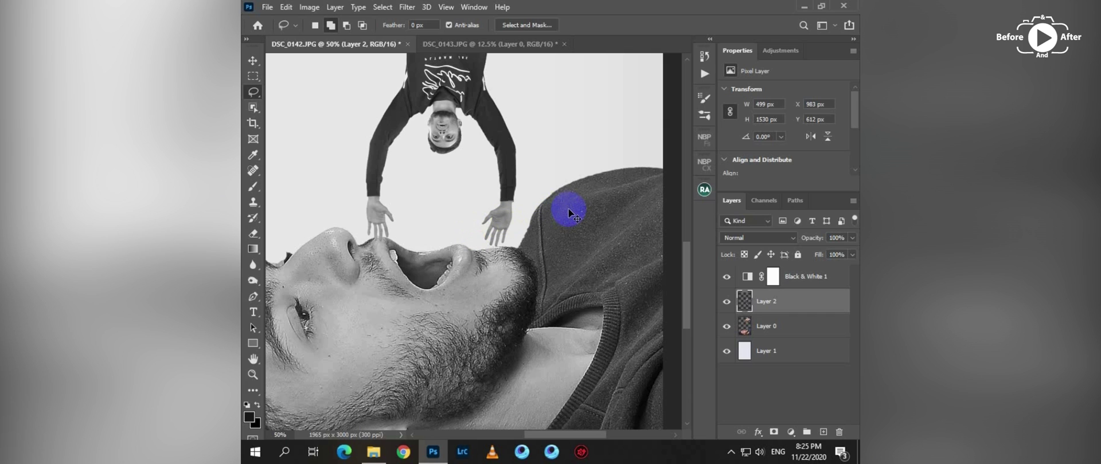
{"action": "key", "text": "ctrl+z"}
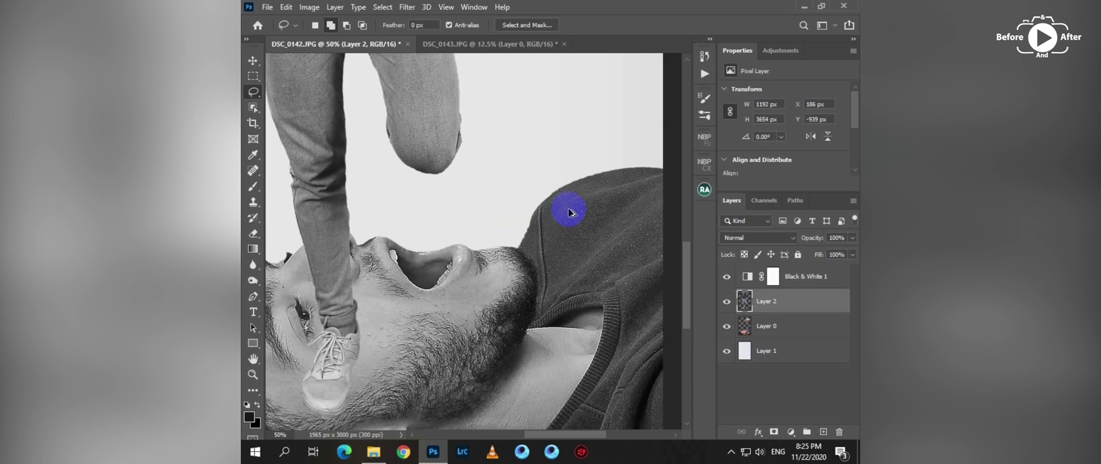
{"action": "left_click", "coordinate": [696, 97]}
{"action": "left_click", "coordinate": [633, 85]}
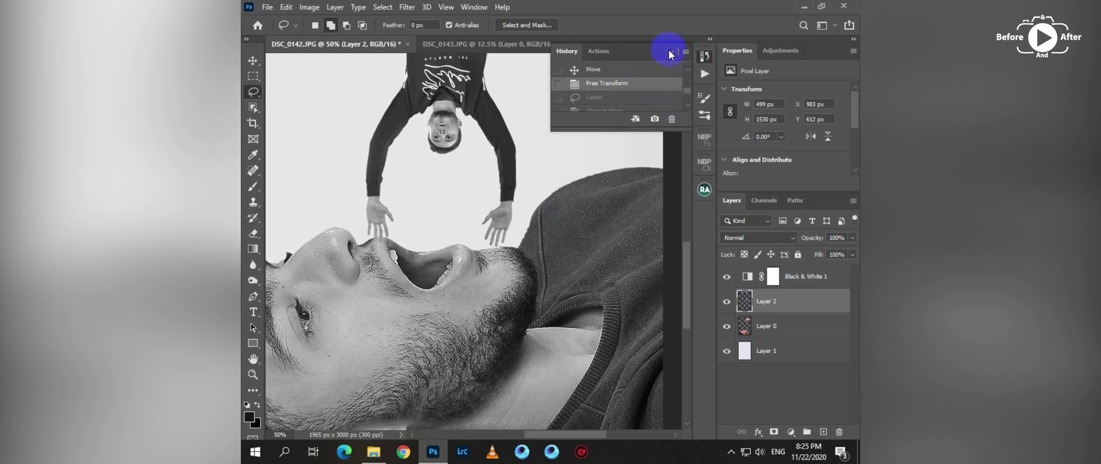
{"action": "left_click", "coordinate": [669, 51]}
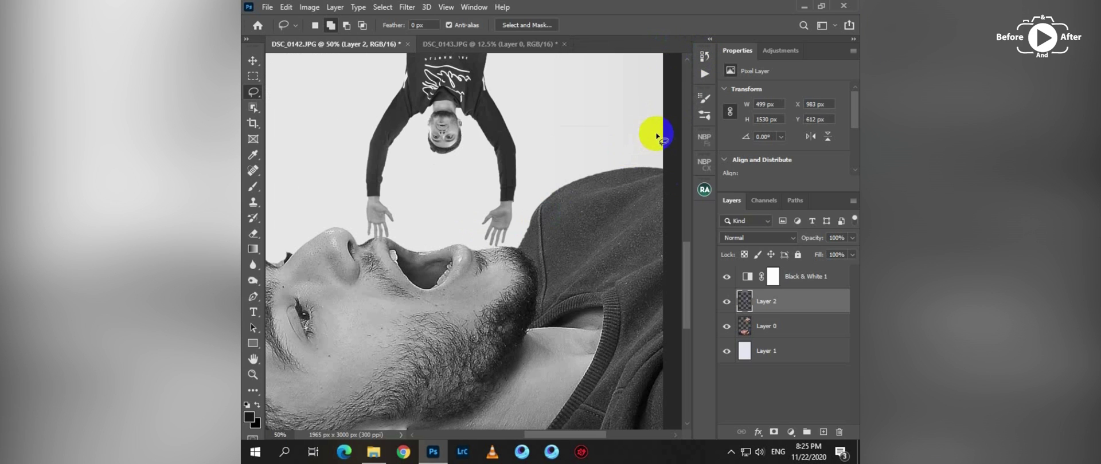
Hide Layer 2 to expose the complete thumb and index finger that pinch the tiny figure's leg.
{"action": "key", "text": "ctrl+minus"}
{"action": "key", "text": "ctrl+minus"}
{"action": "key", "text": "ctrl+minus"}
{"action": "key", "text": "ctrl+plus"}
{"action": "key", "text": "ctrl+plus"}
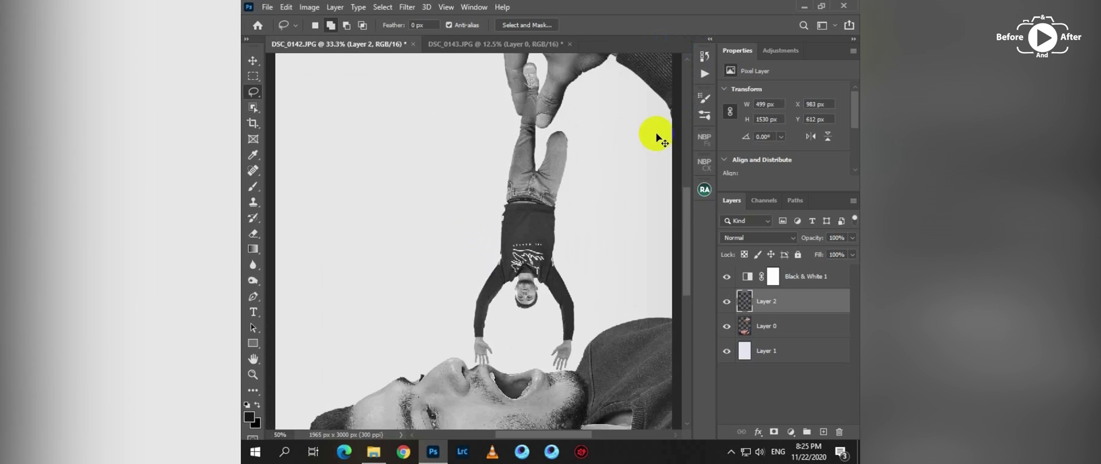
{"action": "key", "text": "ctrl+plus"}
{"action": "left_click_drag", "start_coordinate": [617, 121], "coordinate": [491, 294]}
{"action": "key", "text": "ctrl+plus"}
{"action": "key", "text": "ctrl+plus"}
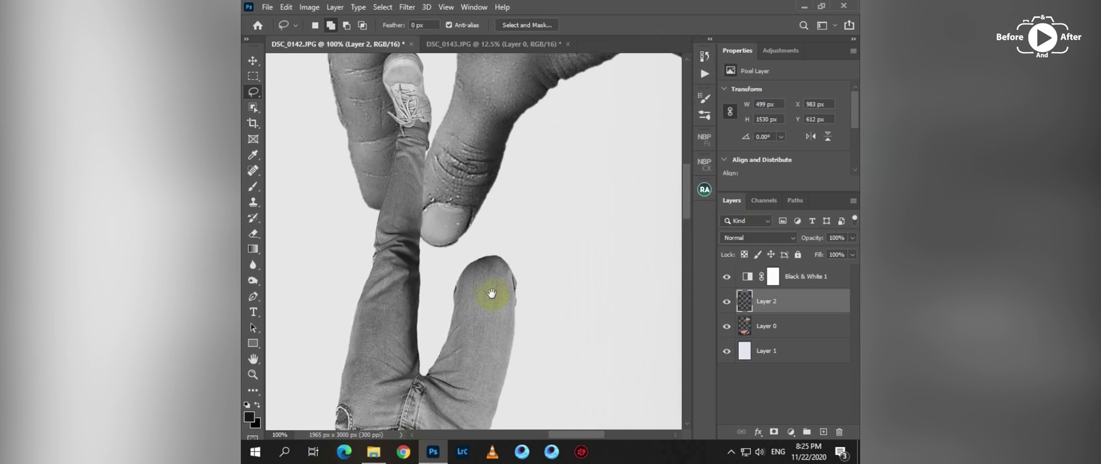
{"action": "left_click_drag", "start_coordinate": [413, 232], "coordinate": [474, 275]}
{"action": "key", "text": "ctrl+plus"}
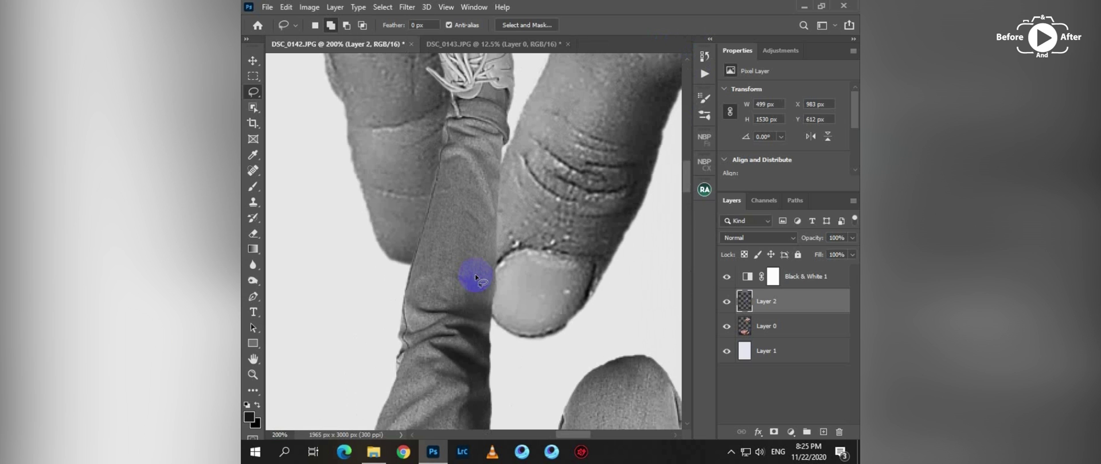
{"action": "left_click_drag", "start_coordinate": [436, 202], "coordinate": [469, 269]}
{"action": "left_click", "coordinate": [726, 300]}
{"action": "key", "text": "p"}
{"action": "left_click", "coordinate": [558, 169]}
{"action": "left_click", "coordinate": [573, 142]}
{"action": "left_click", "coordinate": [536, 230]}
{"action": "left_click", "coordinate": [526, 244]}
{"action": "left_click", "coordinate": [512, 305]}
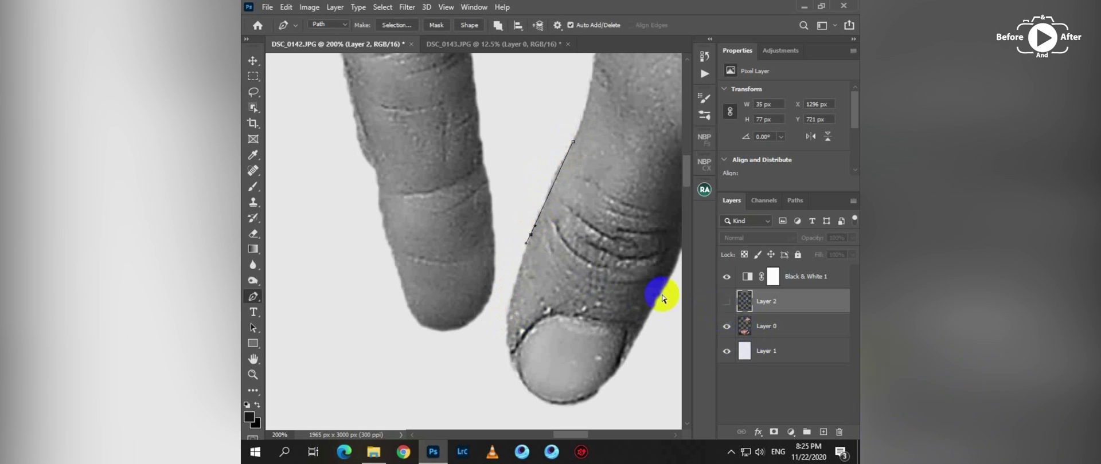
{"action": "left_click", "coordinate": [638, 287], "text": "ctrl"}
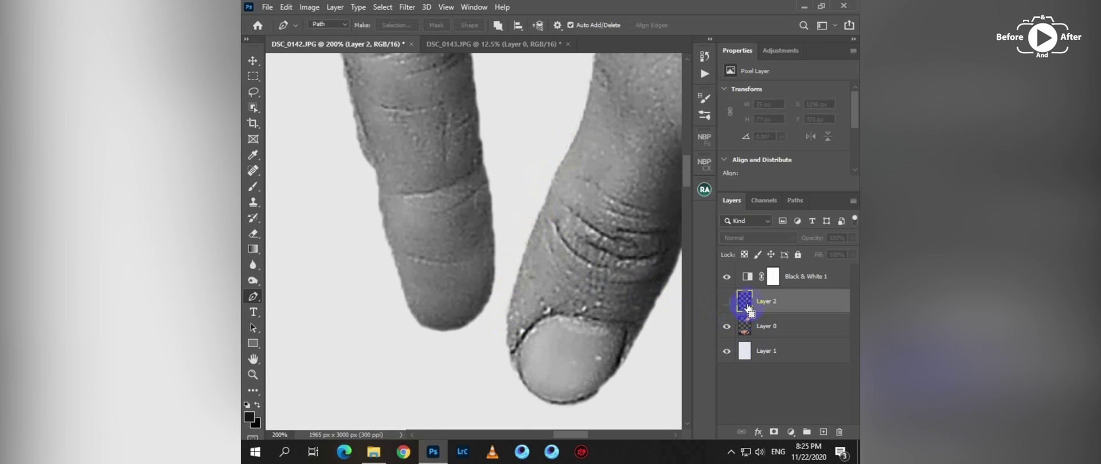
Load Layer 0's outline as a selection, show Layer 2 and add an inverted layer mask so the fingers cover the leg.
{"action": "left_click", "coordinate": [746, 325], "text": "ctrl"}
{"action": "left_click", "coordinate": [727, 303]}
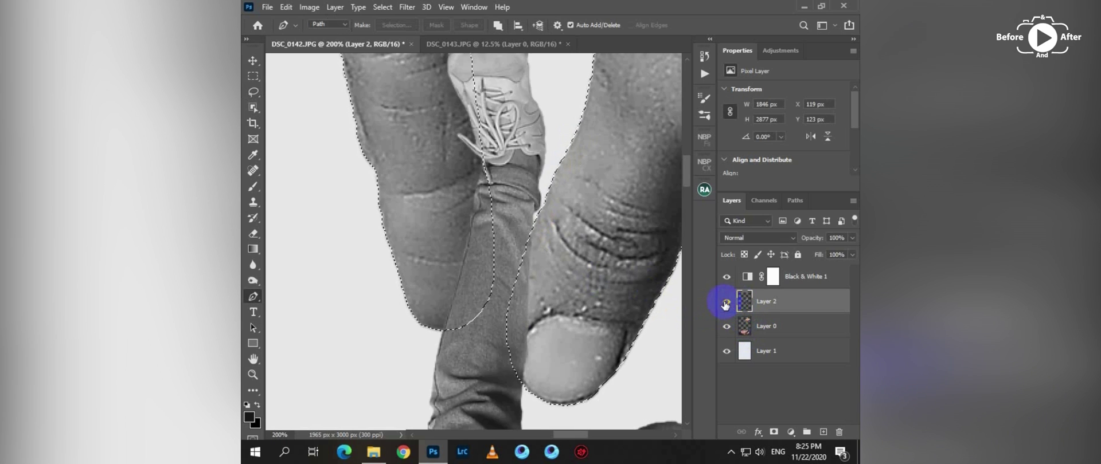
{"action": "left_click", "coordinate": [727, 302]}
{"action": "left_click", "coordinate": [726, 302]}
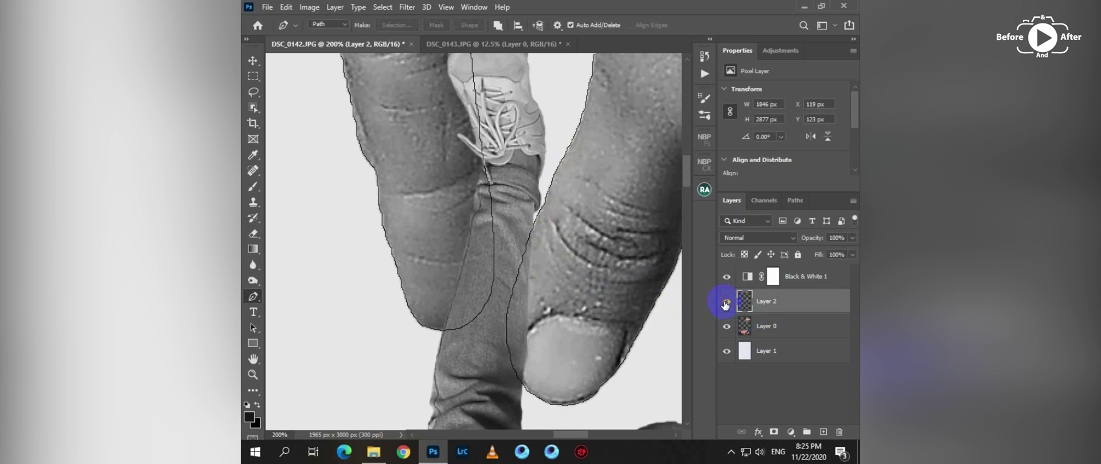
{"action": "left_click", "coordinate": [772, 431]}
{"action": "left_click", "coordinate": [767, 301]}
{"action": "key", "text": "ctrl+i"}
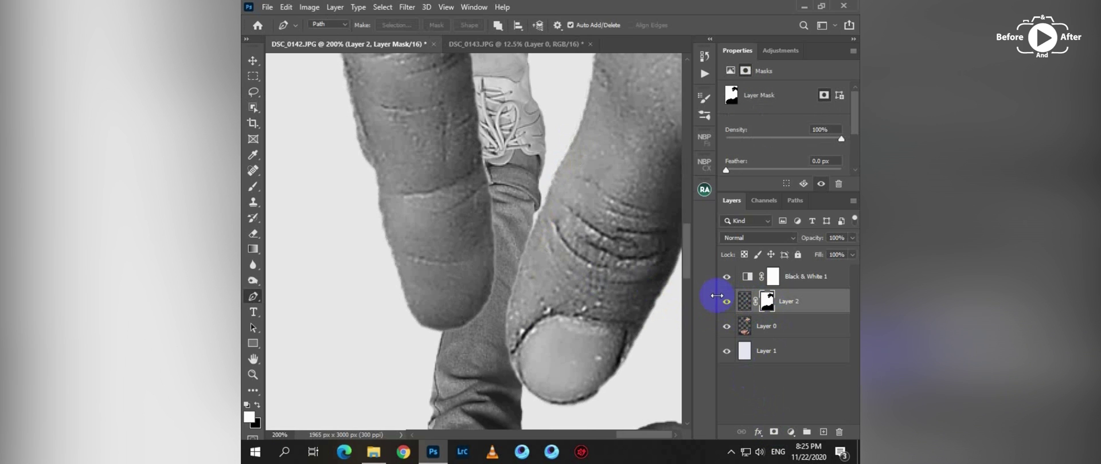
Examine the whole composite, checking the pinched leg and the figure's hands above the open mouth.
{"action": "key", "text": "ctrl+minus"}
{"action": "key", "text": "ctrl+minus"}
{"action": "key", "text": "ctrl+minus"}
{"action": "key", "text": "ctrl+minus"}
{"action": "key", "text": "ctrl+minus"}
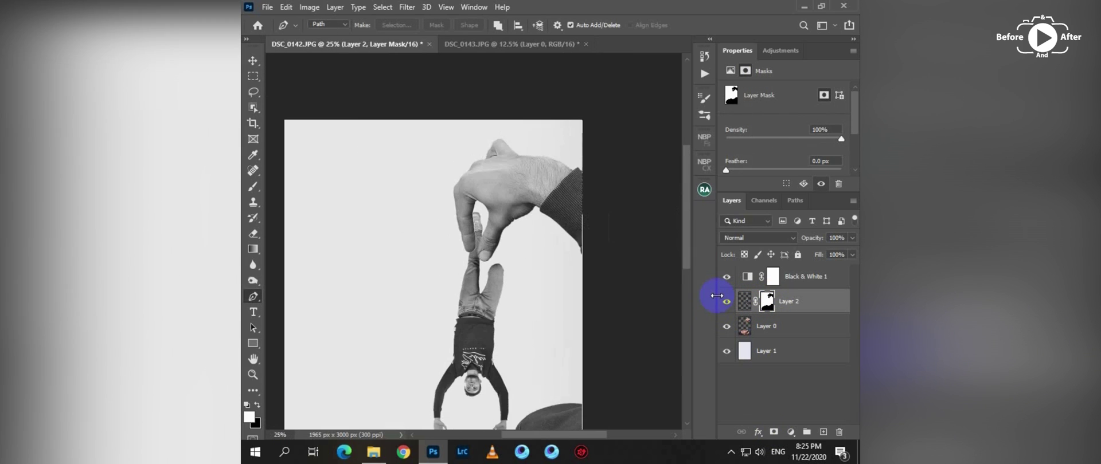
{"action": "key", "text": "ctrl+minus"}
{"action": "key", "text": "ctrl+plus"}
{"action": "key", "text": "ctrl+plus"}
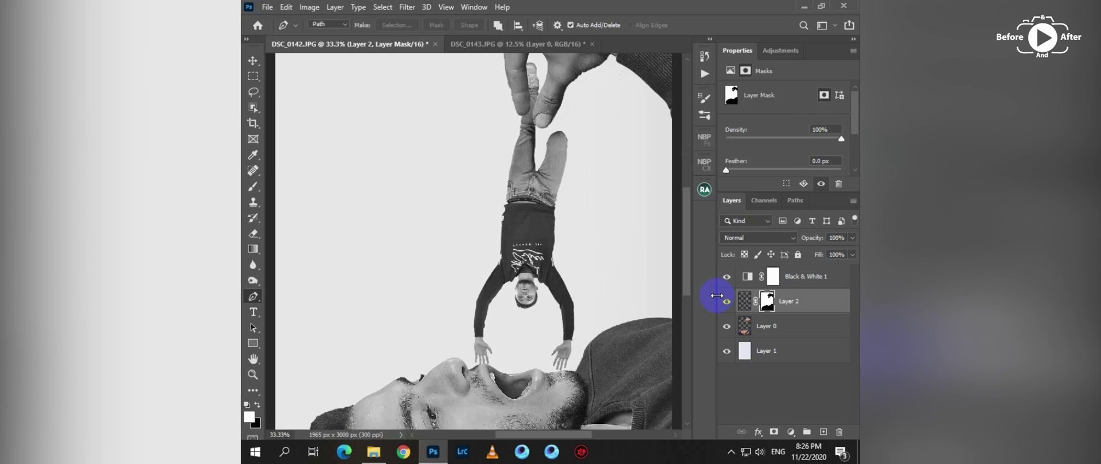
{"action": "key", "text": "ctrl+plus"}
{"action": "left_click_drag", "start_coordinate": [608, 375], "coordinate": [545, 129]}
{"action": "key", "text": "ctrl+plus"}
{"action": "scroll", "coordinate": [539, 183], "scroll_direction": "down", "scroll_amount": 5}
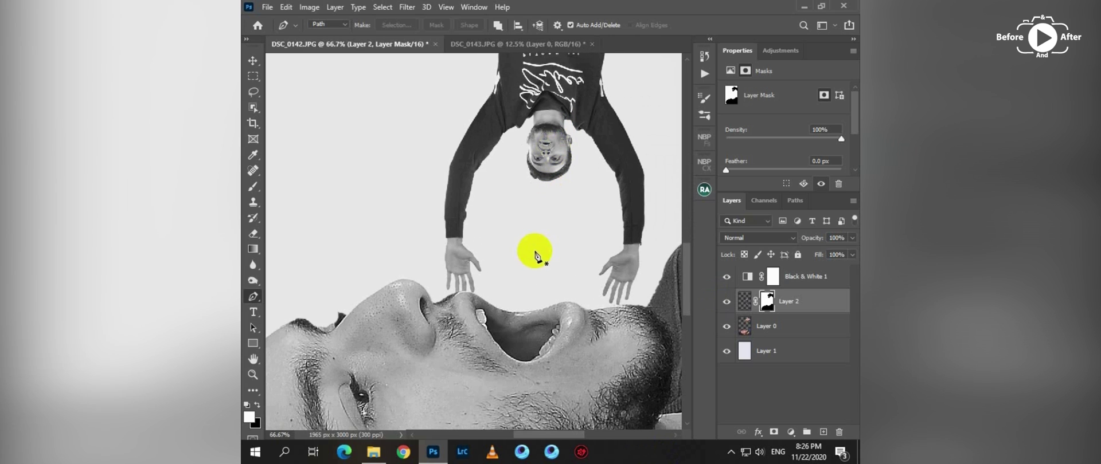
Restore the jeans leg in front of the index finger by working on Layer 2's mask with a 40 px Eraser.
{"action": "key", "text": "e"}
{"action": "mouse_move", "coordinate": [477, 293]}
{"action": "left_mouse_down"}
{"action": "mouse_move", "coordinate": [464, 297]}
{"action": "mouse_move", "coordinate": [481, 305]}
{"action": "left_mouse_up"}
{"action": "key", "text": "x"}
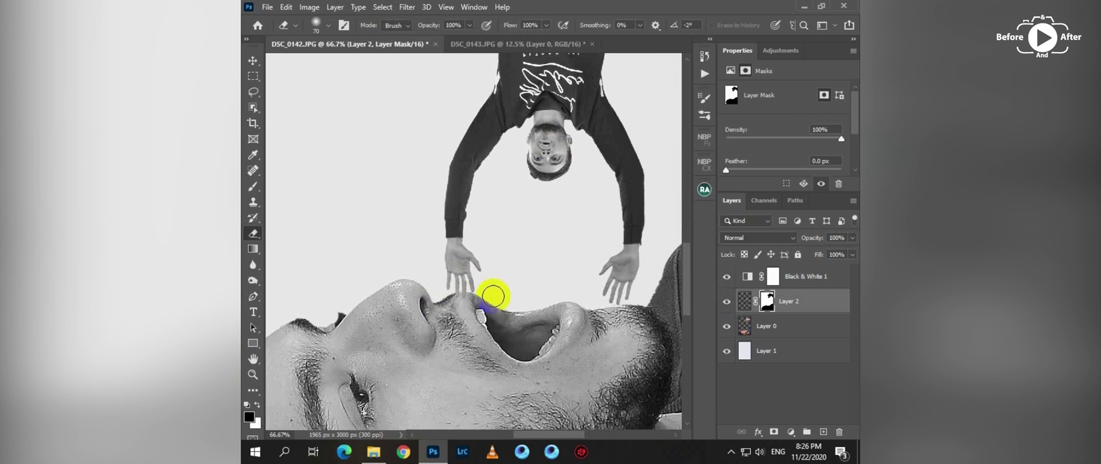
{"action": "key", "text": "ctrl+plus"}
{"action": "left_click_drag", "start_coordinate": [597, 184], "coordinate": [514, 414]}
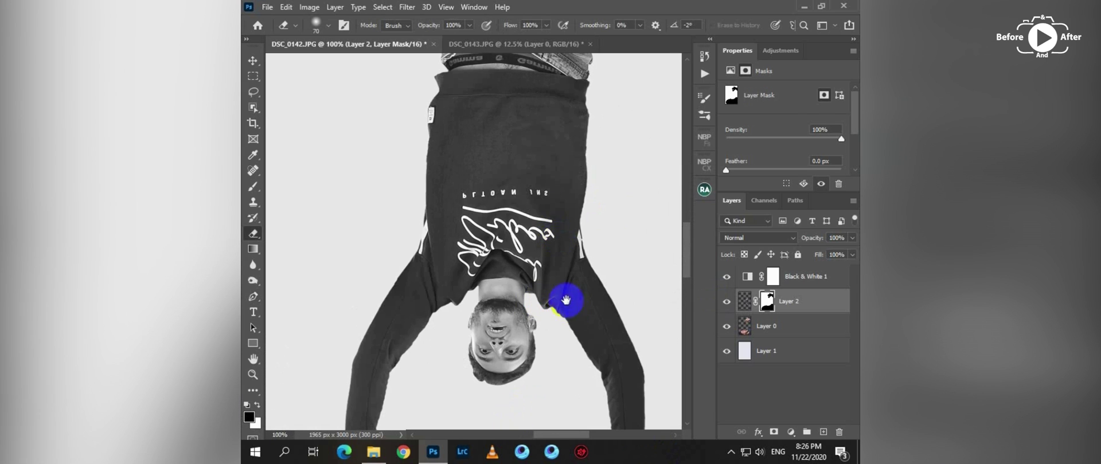
{"action": "left_click_drag", "start_coordinate": [549, 207], "coordinate": [534, 334]}
{"action": "left_click_drag", "start_coordinate": [504, 132], "coordinate": [421, 418]}
{"action": "left_click_drag", "start_coordinate": [476, 213], "coordinate": [504, 240]}
{"action": "key", "text": "ctrl+plus"}
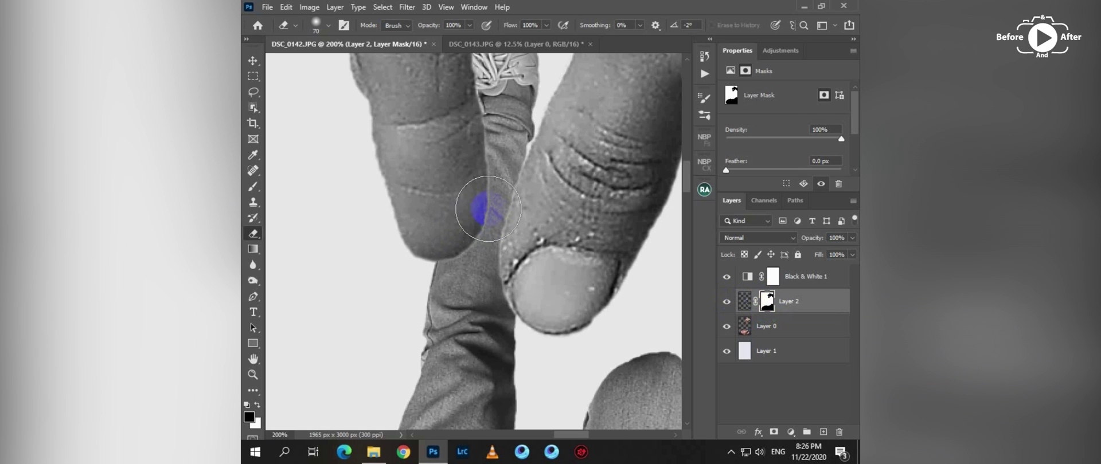
{"action": "key", "text": "bracketleft"}
{"action": "key", "text": "bracketleft"}
{"action": "key", "text": "bracketleft"}
{"action": "mouse_move", "coordinate": [458, 259]}
{"action": "left_mouse_down"}
{"action": "mouse_move", "coordinate": [491, 95]}
{"action": "mouse_move", "coordinate": [482, 149]}
{"action": "left_mouse_up"}
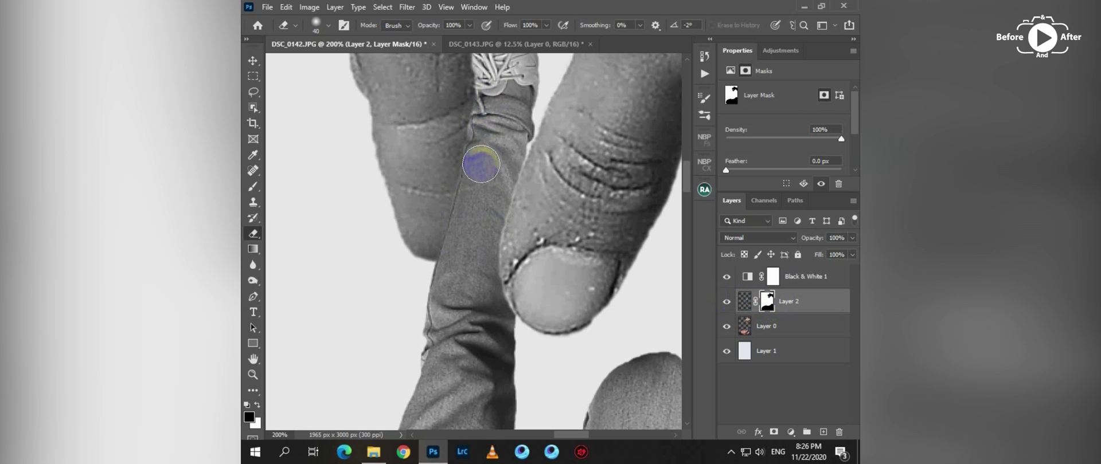
Delete the Black & White 1 adjustment layer.
{"action": "key", "text": "ctrl+minus"}
{"action": "left_click", "coordinate": [764, 276]}
{"action": "left_click_drag", "start_coordinate": [783, 285], "coordinate": [798, 316]}
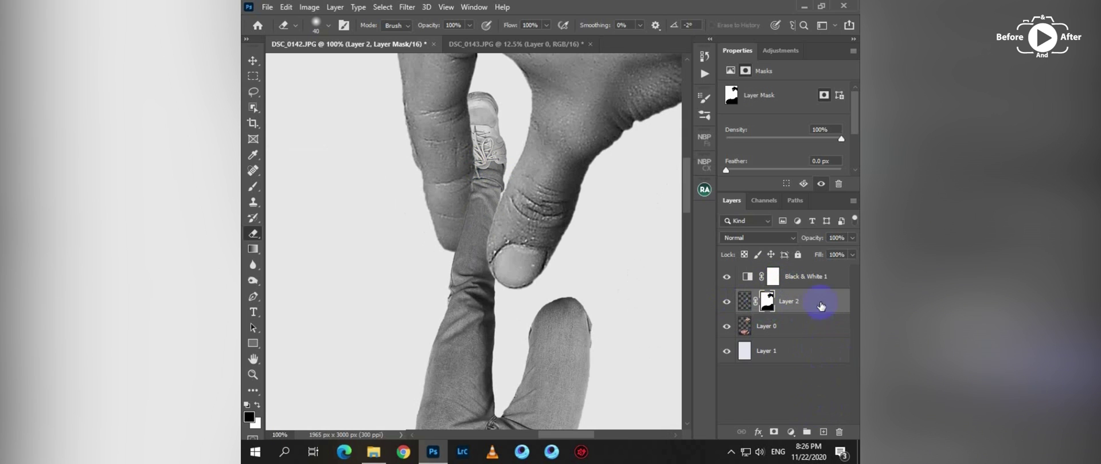
{"action": "left_click", "coordinate": [803, 279]}
{"action": "key", "text": "Delete"}
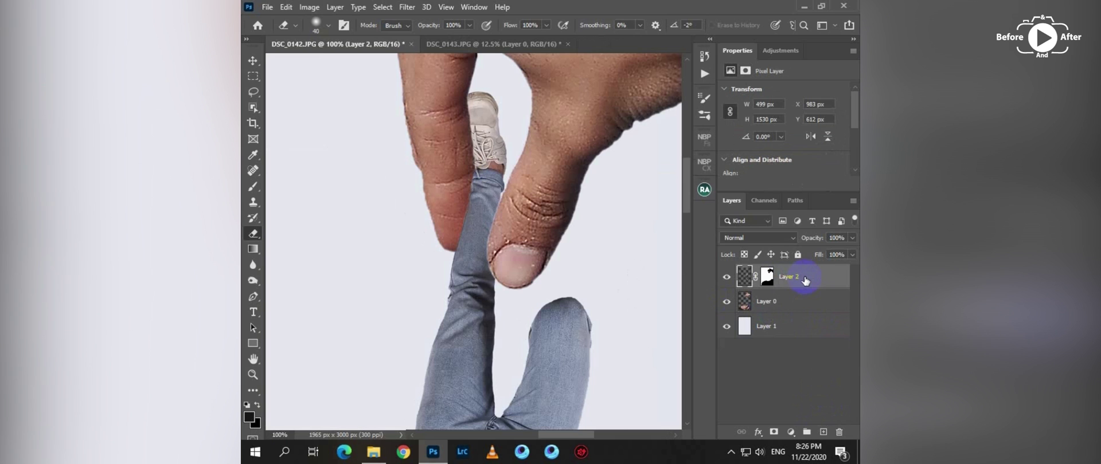
Add a new layer above Layer 2 in Soft Light mode, filled with the mode's neutral gray.
{"action": "key", "text": "ctrl+shift+n"}
{"action": "left_click", "coordinate": [476, 177]}
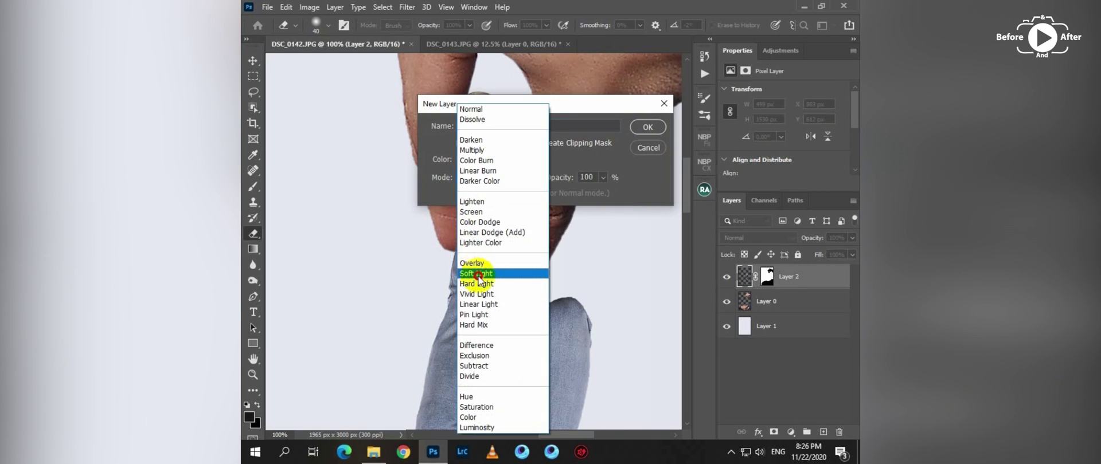
{"action": "left_click", "coordinate": [478, 273]}
{"action": "left_click", "coordinate": [486, 193]}
{"action": "key", "text": "Return"}
Burn a contact shadow onto the jeans leg along the thumb's edge with a 40 px brush on the Soft Light layer.
{"action": "key", "text": "o"}
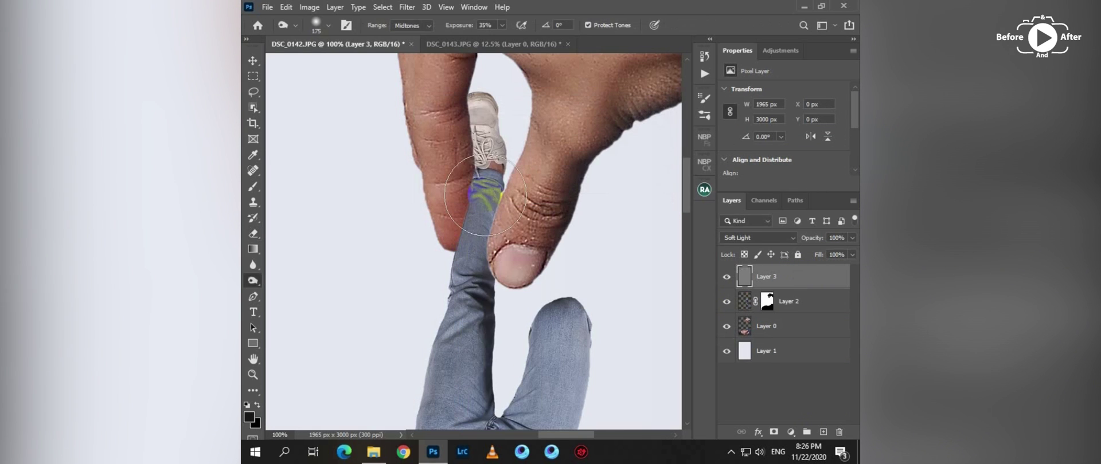
{"action": "key", "text": "bracketleft"}
{"action": "key", "text": "bracketleft"}
{"action": "key", "text": "bracketleft"}
{"action": "key", "text": "bracketleft"}
{"action": "key", "text": "bracketleft"}
{"action": "key", "text": "bracketleft"}
{"action": "key", "text": "bracketleft"}
{"action": "key", "text": "bracketleft"}
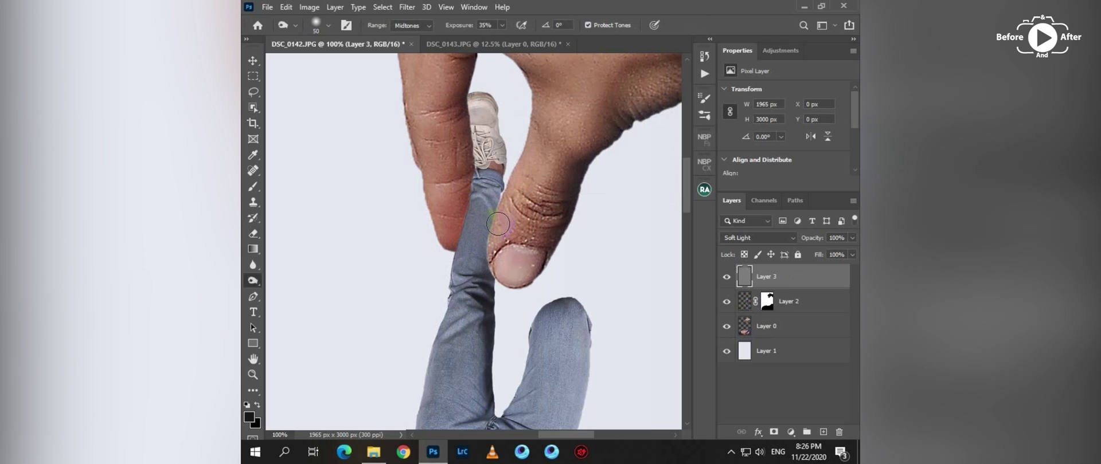
{"action": "mouse_move", "coordinate": [494, 224]}
{"action": "left_mouse_down"}
{"action": "mouse_move", "coordinate": [487, 288]}
{"action": "mouse_move", "coordinate": [463, 253]}
{"action": "mouse_move", "coordinate": [476, 199]}
{"action": "mouse_move", "coordinate": [461, 258]}
{"action": "mouse_move", "coordinate": [474, 193]}
{"action": "mouse_move", "coordinate": [459, 247]}
{"action": "mouse_move", "coordinate": [475, 190]}
{"action": "mouse_move", "coordinate": [492, 251]}
{"action": "left_mouse_up"}
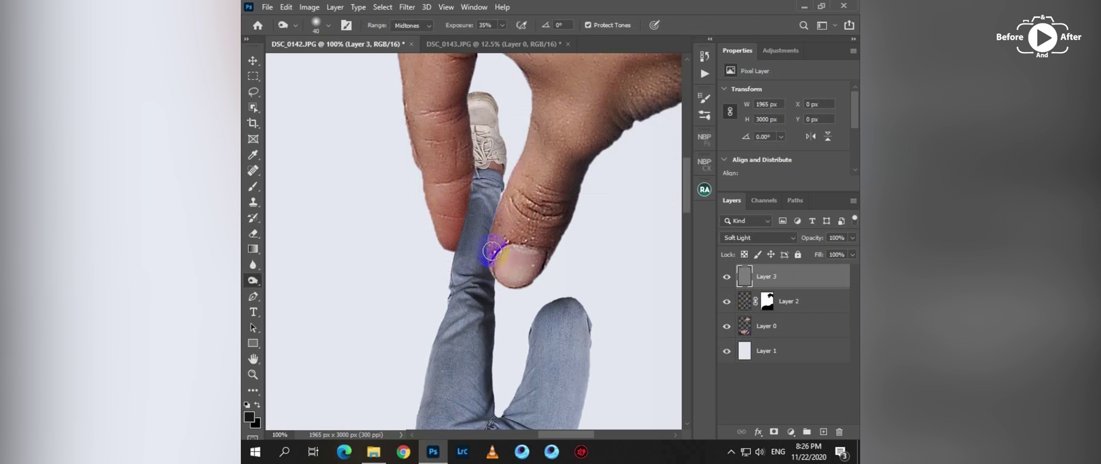
{"action": "key", "text": "ctrl+minus"}
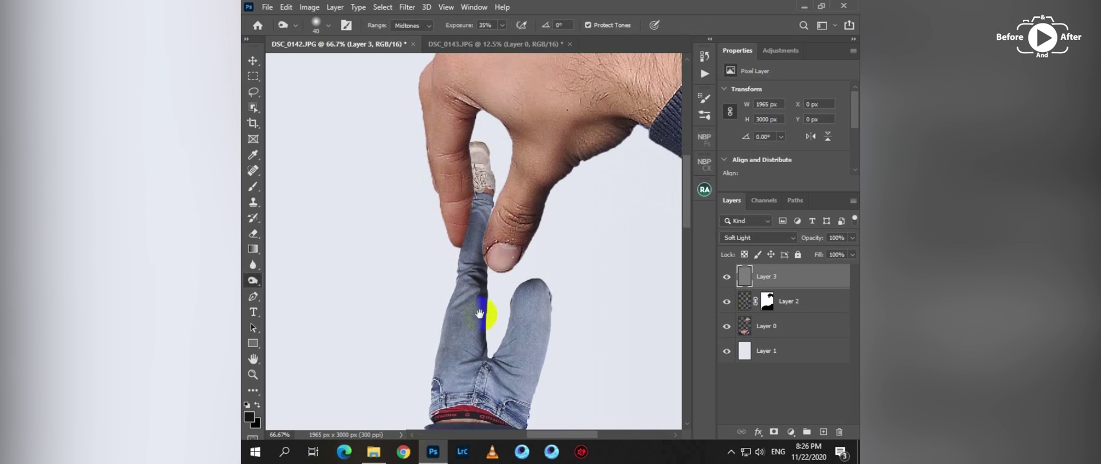
Burn a contact shadow on the open mouth's lip beneath the tiny figure's hand on the Soft Light layer.
{"action": "left_click_drag", "start_coordinate": [480, 401], "coordinate": [469, 150]}
{"action": "left_click_drag", "start_coordinate": [469, 312], "coordinate": [467, 118]}
{"action": "left_click_drag", "start_coordinate": [374, 297], "coordinate": [396, 286]}
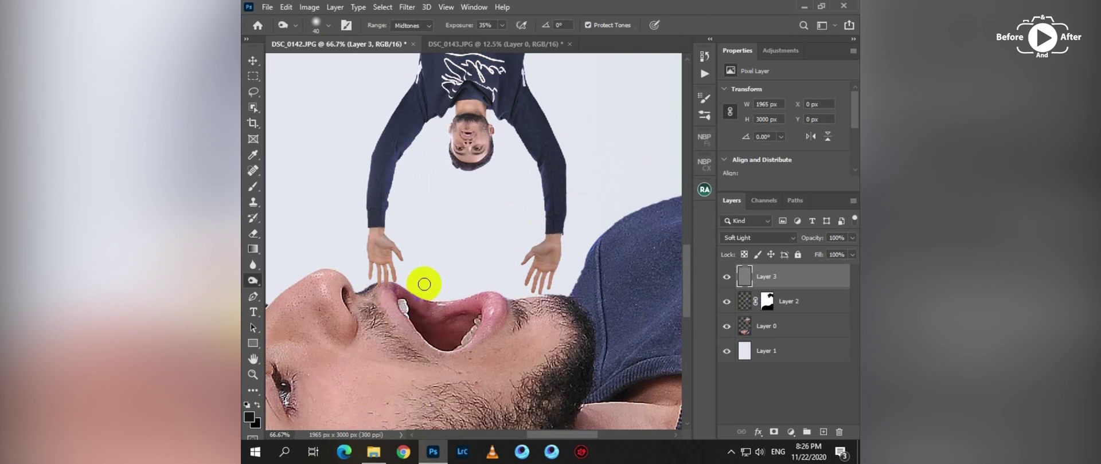
Fit the whole composite in view and dock the Adjustments panel separately between Properties and Layers.
{"action": "key", "text": "ctrl+minus"}
{"action": "key", "text": "ctrl+minus"}
{"action": "key", "text": "ctrl+minus"}
{"action": "key", "text": "ctrl+minus"}
{"action": "key", "text": "ctrl+minus"}
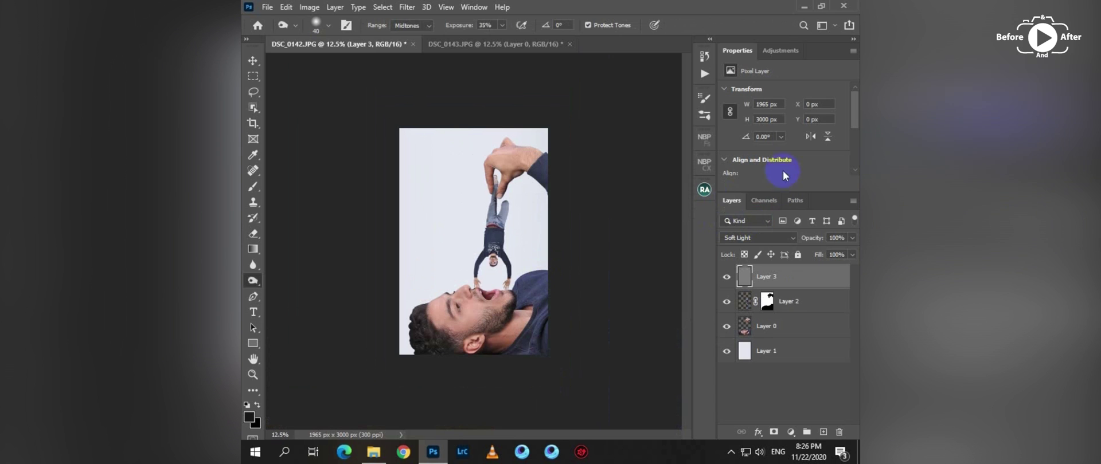
{"action": "left_click_drag", "start_coordinate": [780, 51], "coordinate": [775, 189]}
Add a Color Lookup adjustment layer above Layer 3 with the DropBlues.3DL LUT and adjust its opacity.
{"action": "left_click", "coordinate": [815, 244]}
{"action": "left_click", "coordinate": [806, 92]}
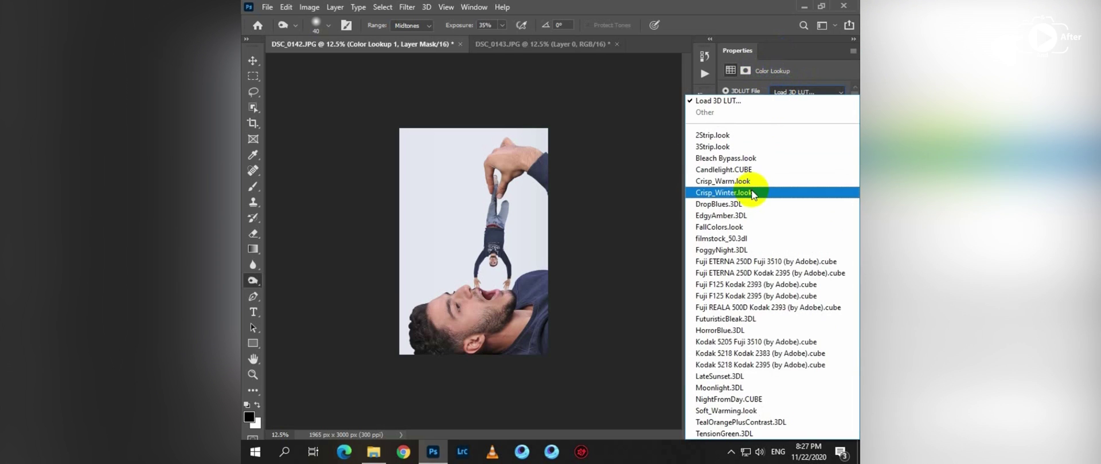
{"action": "left_click", "coordinate": [742, 206]}
{"action": "left_click", "coordinate": [852, 318]}
Add a Brightness/Contrast adjustment layer with brightness 4 and contrast -18.
{"action": "left_click", "coordinate": [750, 227]}
{"action": "left_click_drag", "start_coordinate": [784, 121], "coordinate": [788, 126]}
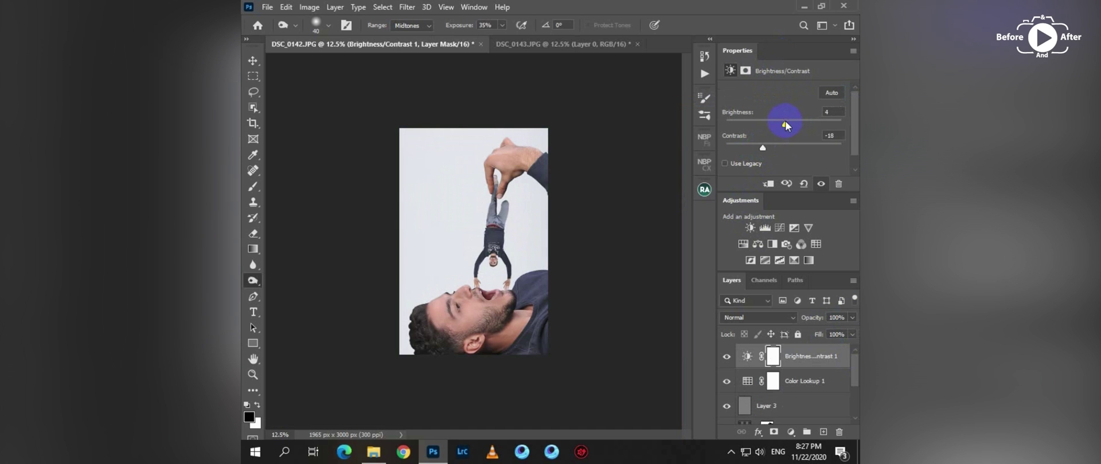
Add a Photo Filter adjustment layer on top of the stack using the Sepia filter.
{"action": "left_click", "coordinate": [786, 244]}
{"action": "left_click", "coordinate": [780, 90]}
{"action": "left_click", "coordinate": [780, 240]}
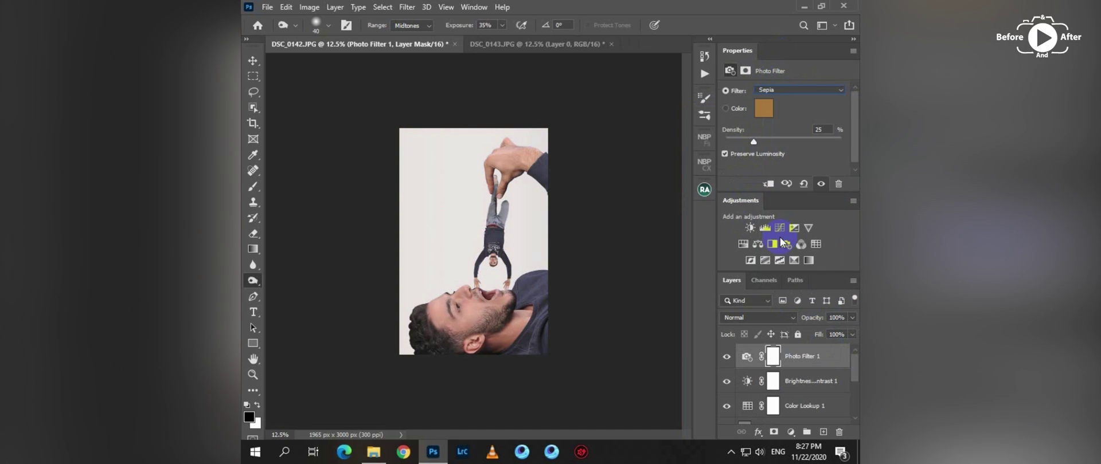
Group the Photo Filter, Brightness/Contrast and Color Lookup layers and set the group's opacity to 60%.
{"action": "left_click", "coordinate": [804, 380], "text": "shift"}
{"action": "left_click", "coordinate": [798, 405], "text": "shift"}
{"action": "key", "text": "ctrl+g"}
{"action": "left_click", "coordinate": [852, 318]}
{"action": "left_click", "coordinate": [817, 346]}
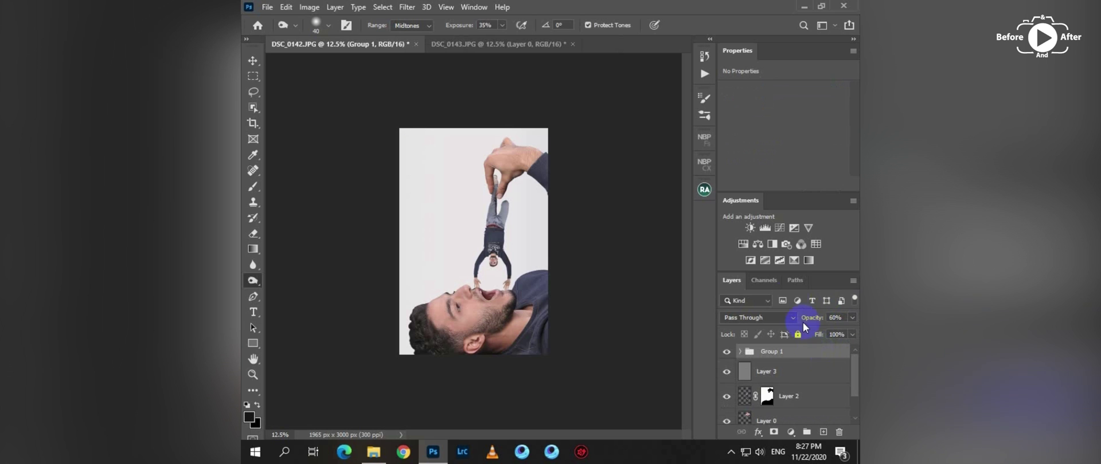
Add a second Photo Filter layer above the group using the Cyan filter, with layer opacity at 41%.
{"action": "left_click", "coordinate": [786, 246]}
{"action": "left_click", "coordinate": [800, 90]}
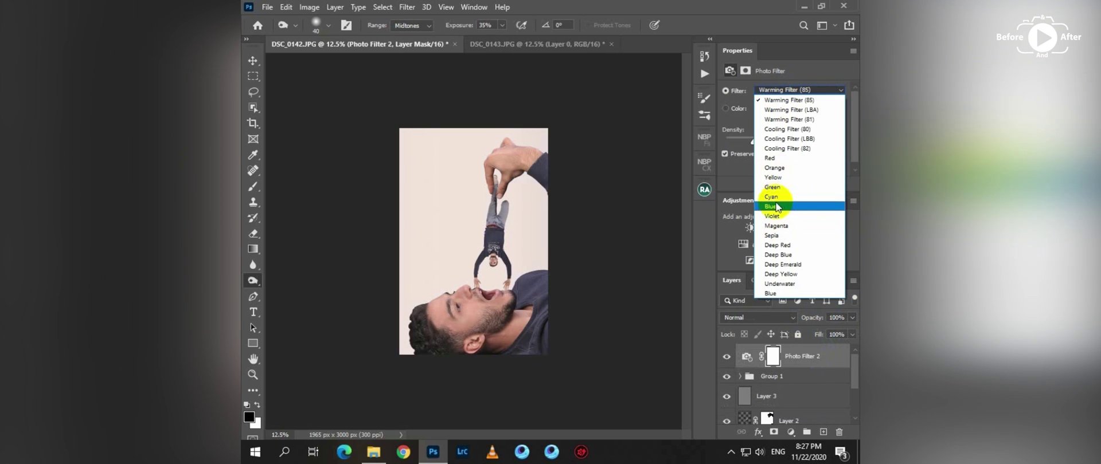
{"action": "left_click", "coordinate": [773, 197]}
{"action": "left_click", "coordinate": [852, 318]}
{"action": "left_click_drag", "start_coordinate": [818, 335], "coordinate": [835, 356]}
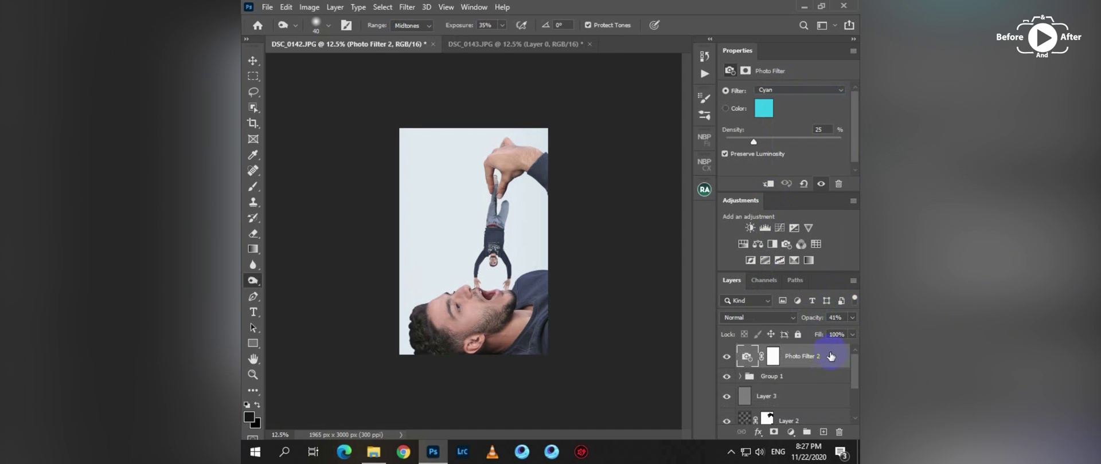